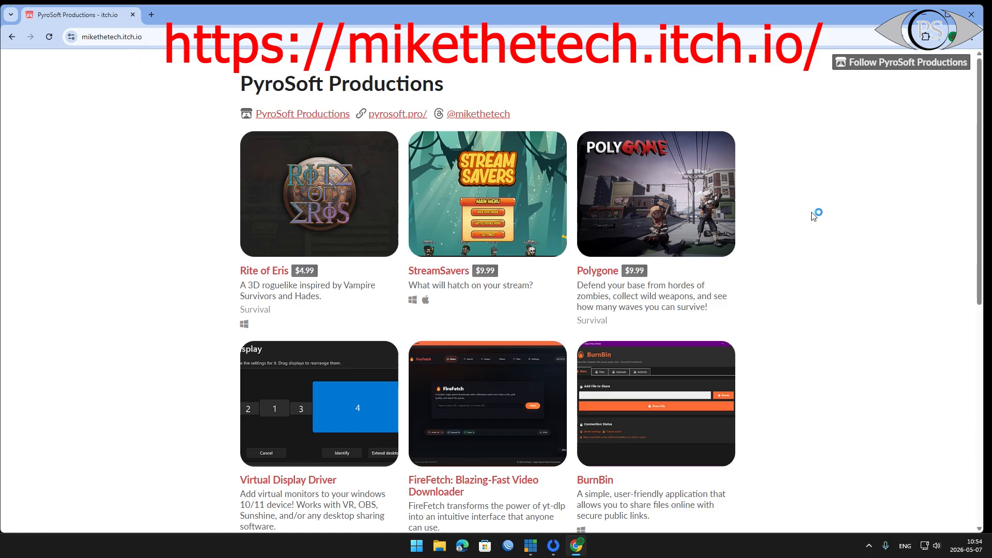
# Step: Open the Virtual Display Driver and InfinitePIP (25.12.24) pages in separate new tabs from the creator's itch.io page
pyautogui.scroll(-4, 846, 206)
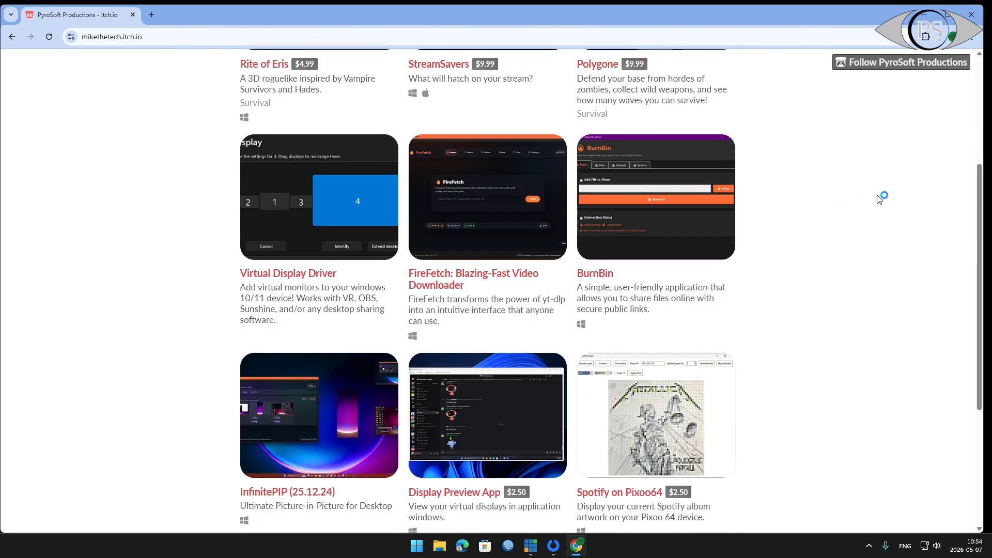
pyautogui.scroll(2, 880, 199)
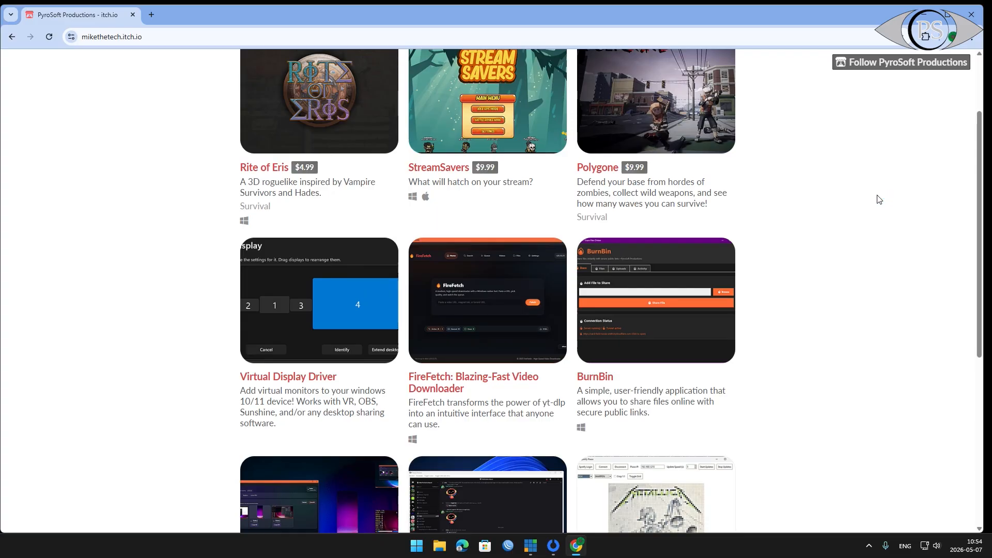
pyautogui.scroll(-4, 880, 199)
pyautogui.scroll(1, 880, 199)
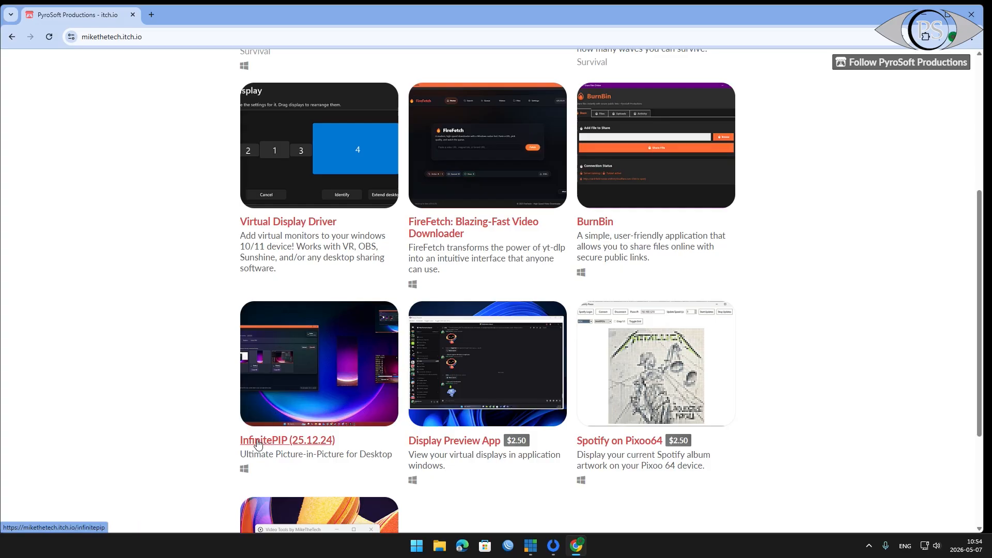
pyautogui.rightClick(293, 222)
pyautogui.click(307, 233)
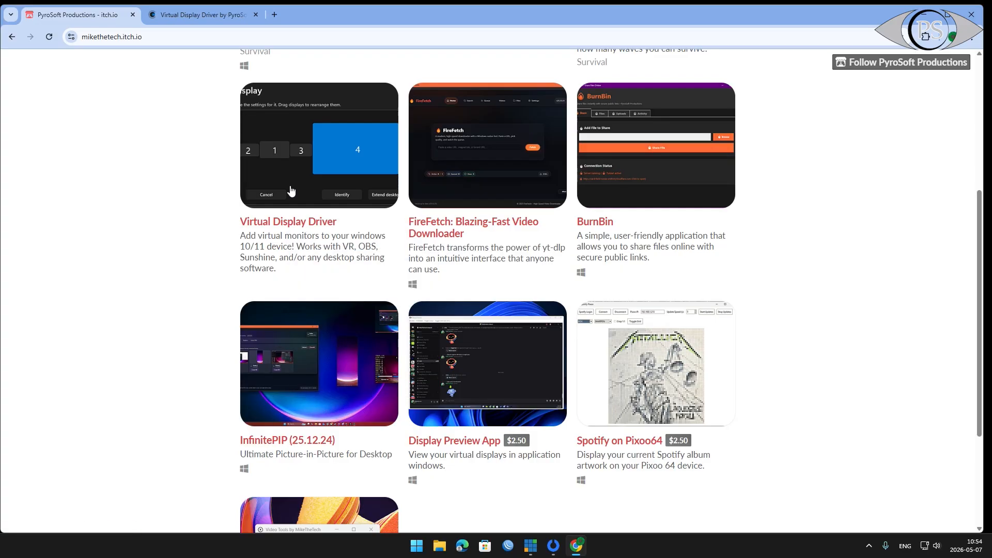
pyautogui.rightClick(292, 441)
pyautogui.click(346, 288)
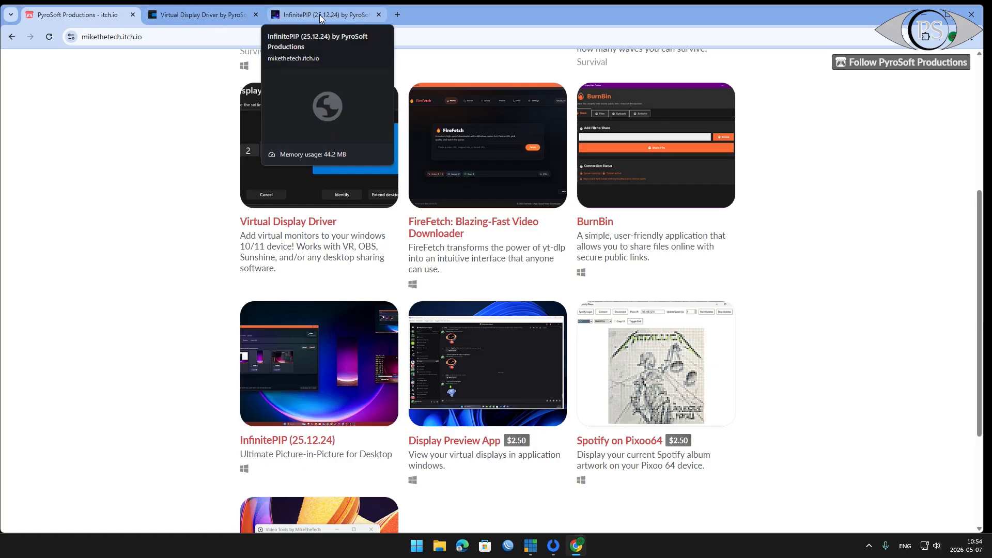
# Step: Go to the Virtual Display Driver's list of downloadable files without making a payment
pyautogui.click(194, 15)
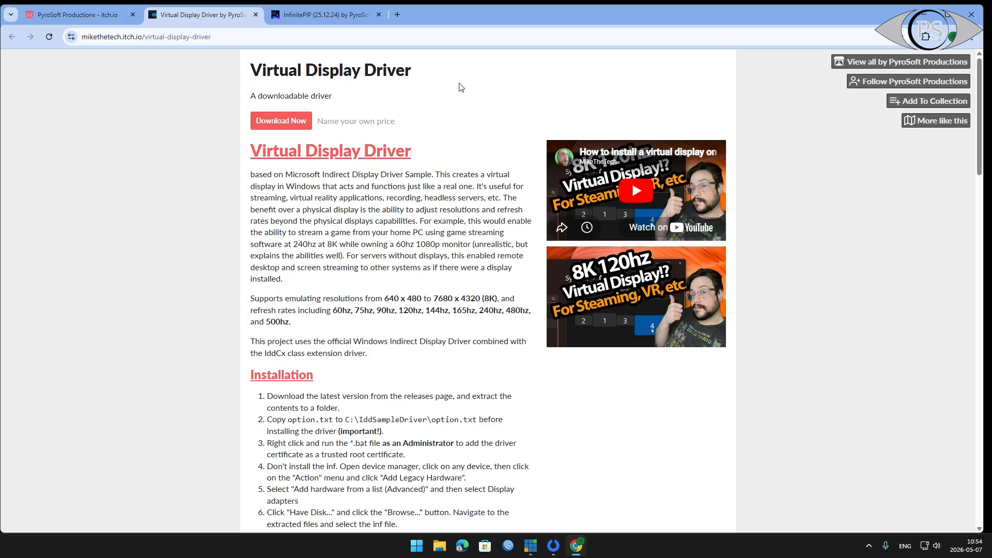
pyautogui.click(273, 123)
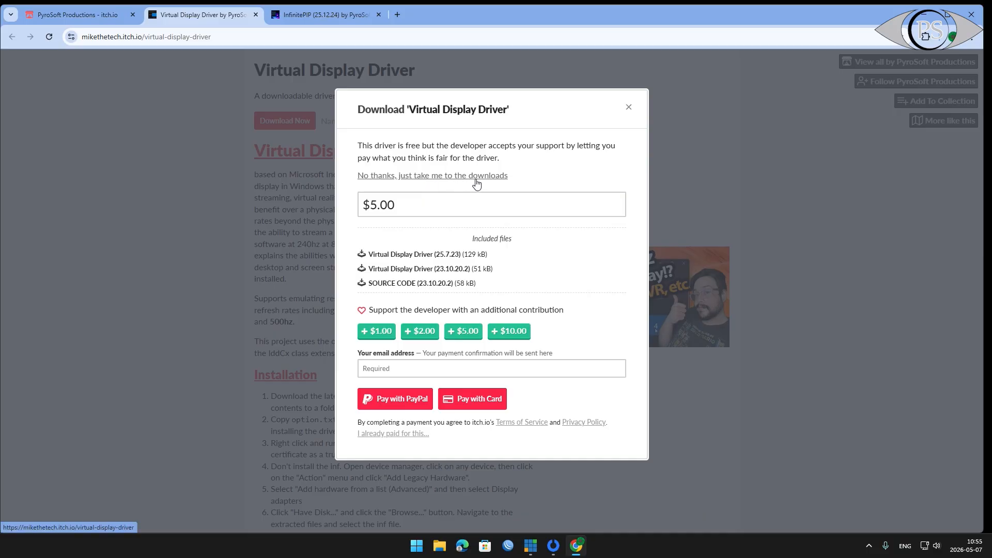
pyautogui.click(440, 177)
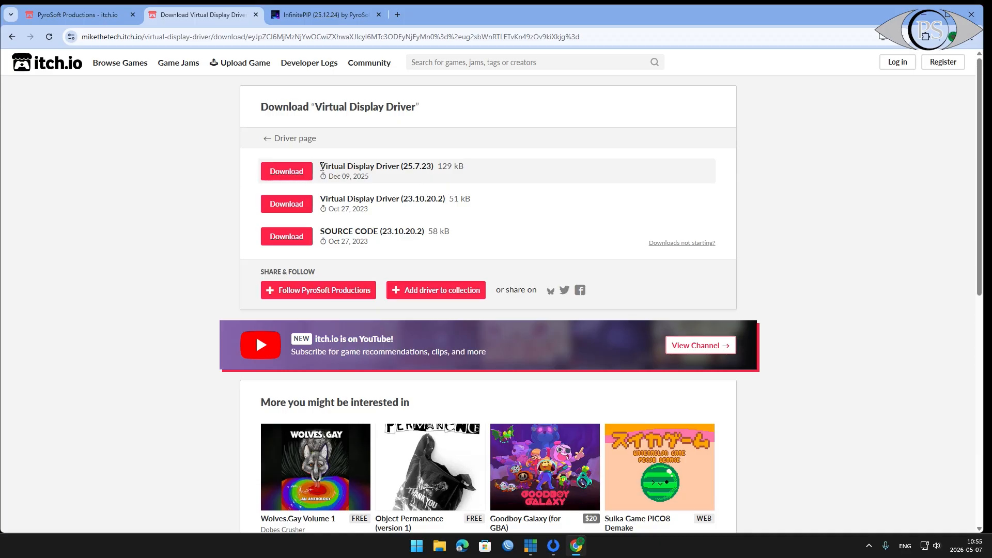
# Step: Request the download of Virtual Display Driver (25.7.23) and dismiss the download manager's dialogs without saving the file
pyautogui.moveTo(322, 167); pyautogui.dragTo(435, 168)
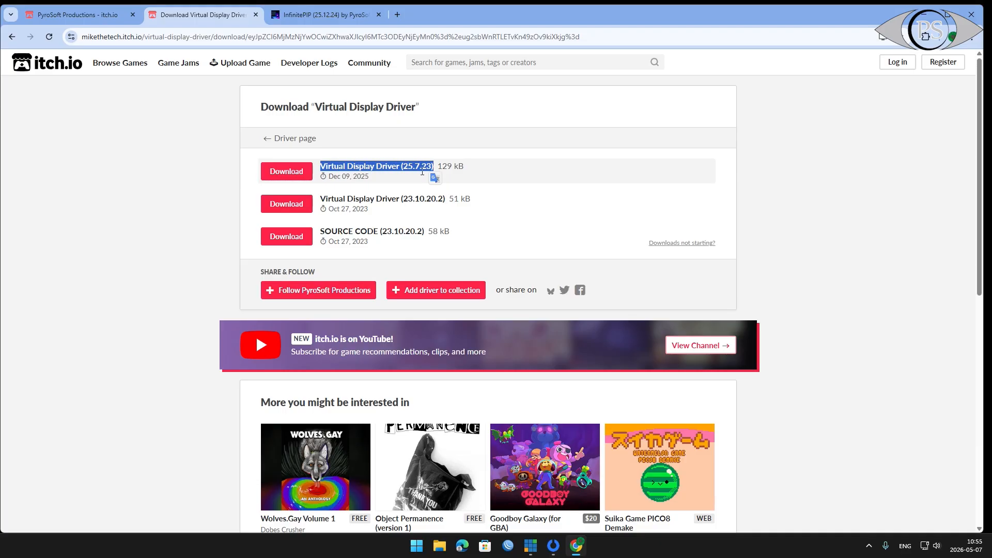
pyautogui.moveTo(329, 177); pyautogui.dragTo(373, 181)
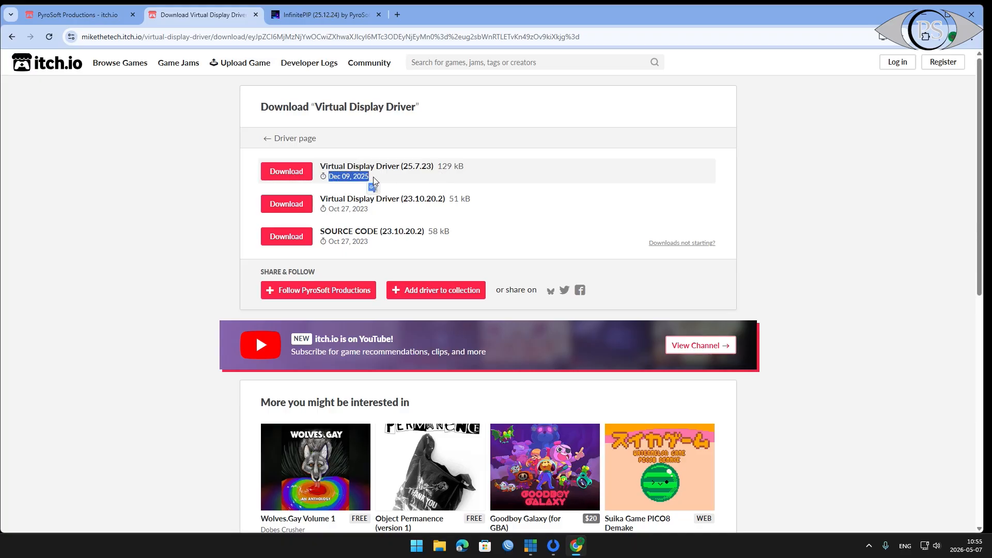
pyautogui.click(542, 178)
pyautogui.click(283, 171)
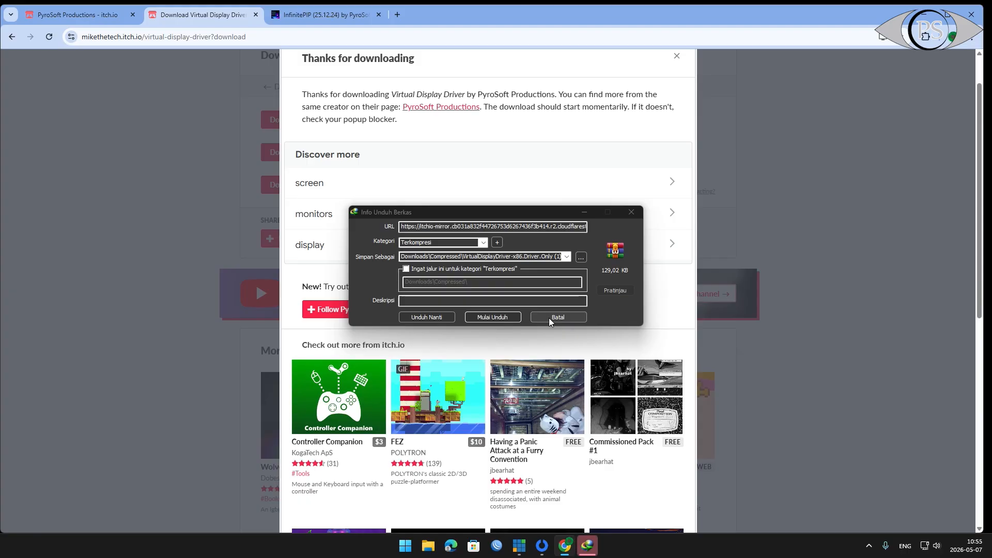
pyautogui.click(632, 213)
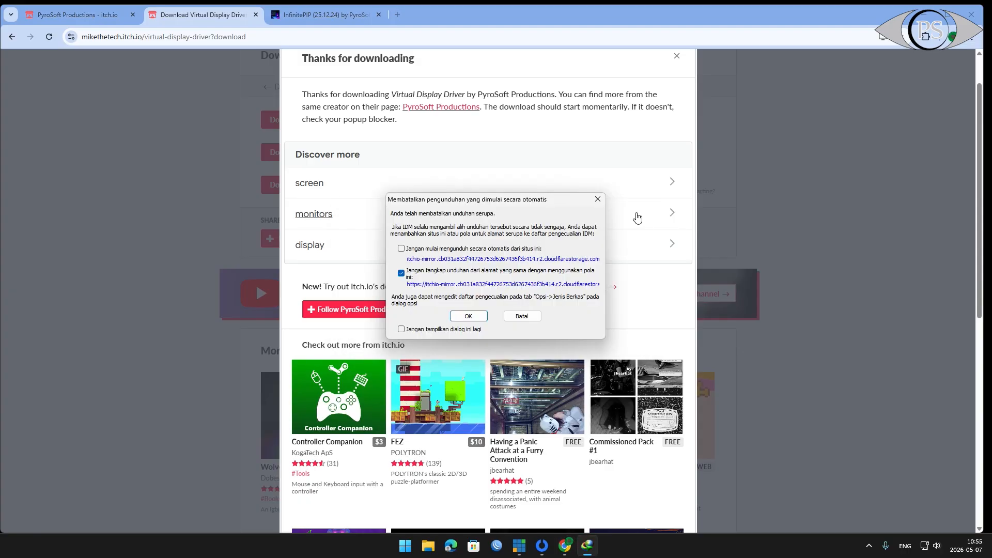
pyautogui.click(598, 200)
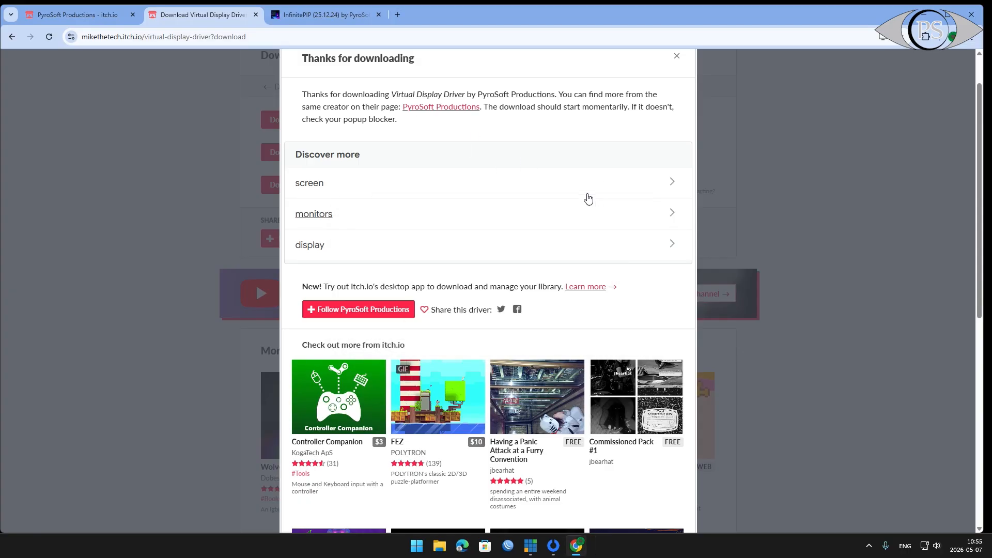
# Step: Go to the InfinitePIP page's list of downloadable files without making a payment
pyautogui.click(309, 14)
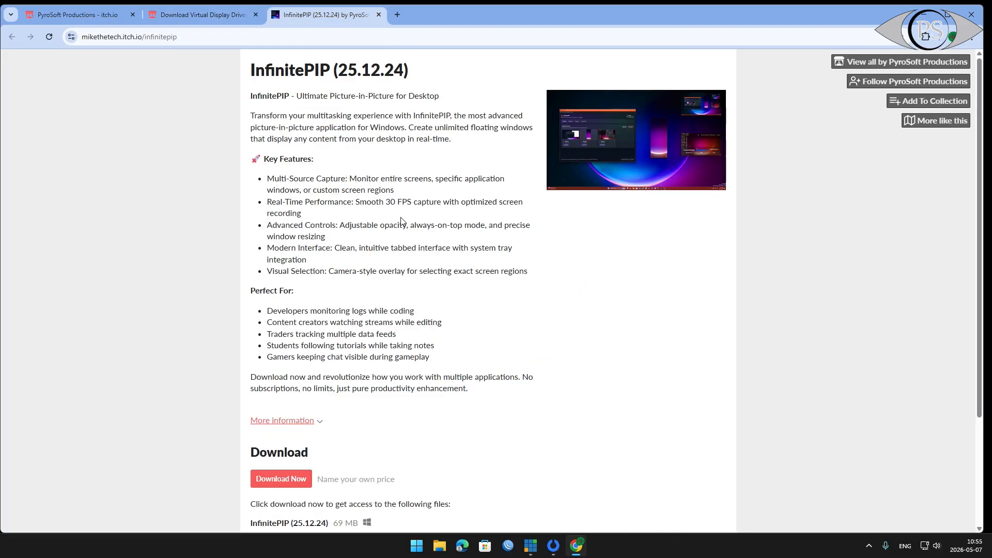
pyautogui.scroll(-3, 403, 219)
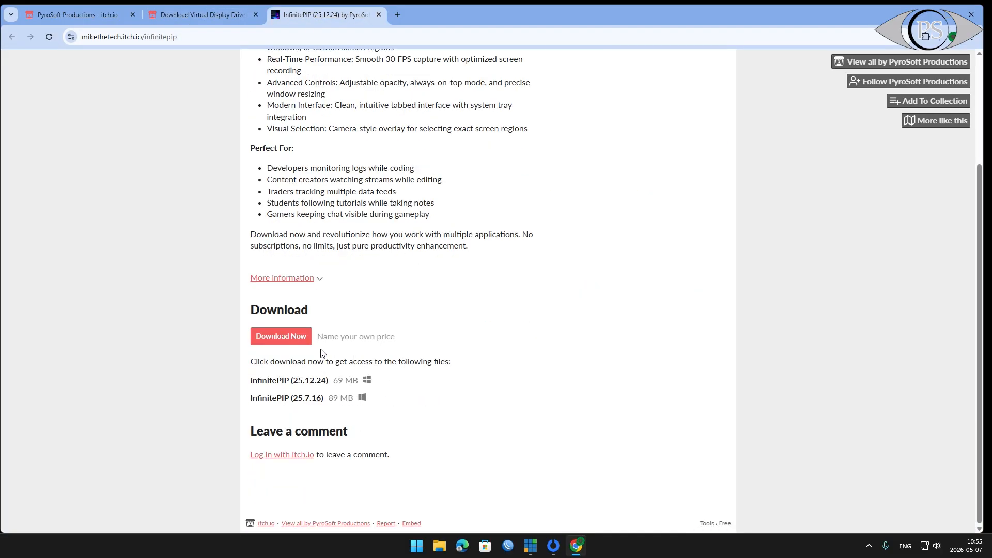
pyautogui.click(278, 338)
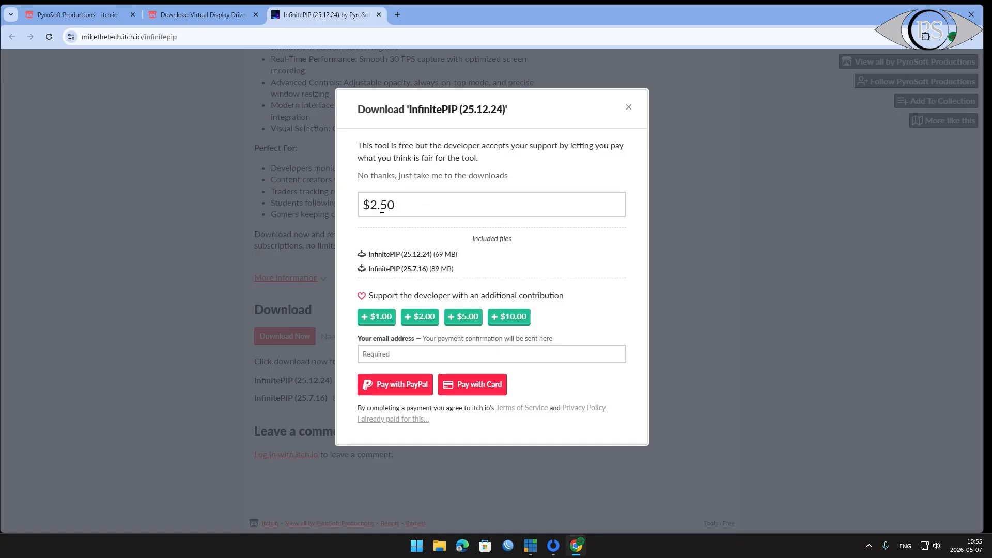
pyautogui.click(374, 209)
pyautogui.click(416, 209)
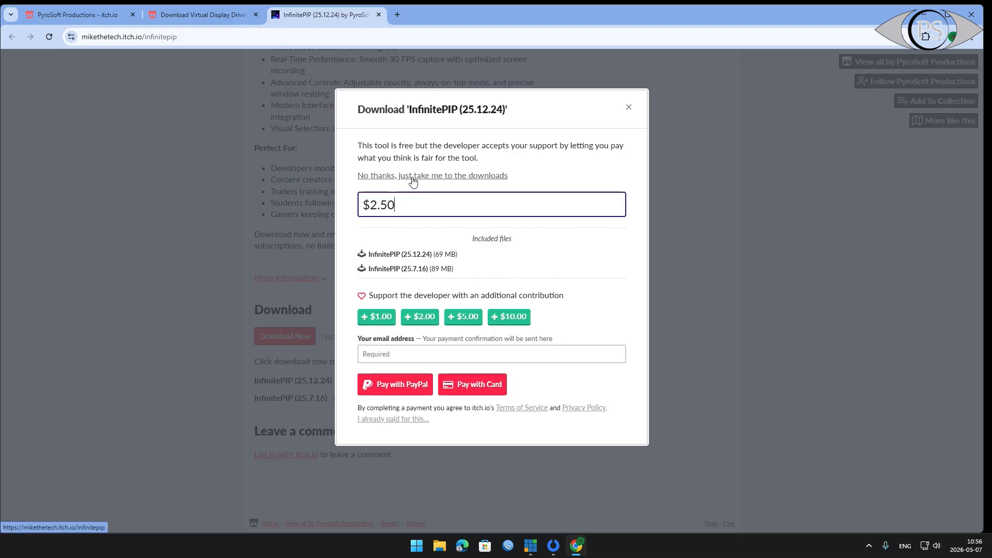
pyautogui.click(470, 177)
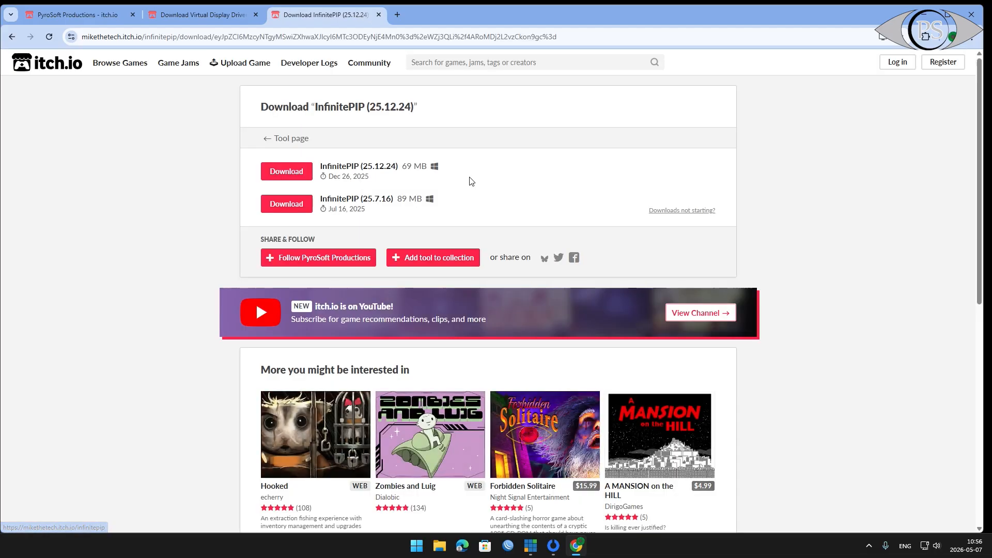
# Step: Request the download of InfinitePIP (25.12.24) and dismiss the download manager's dialogs without saving the file
pyautogui.moveTo(320, 167); pyautogui.dragTo(399, 170)
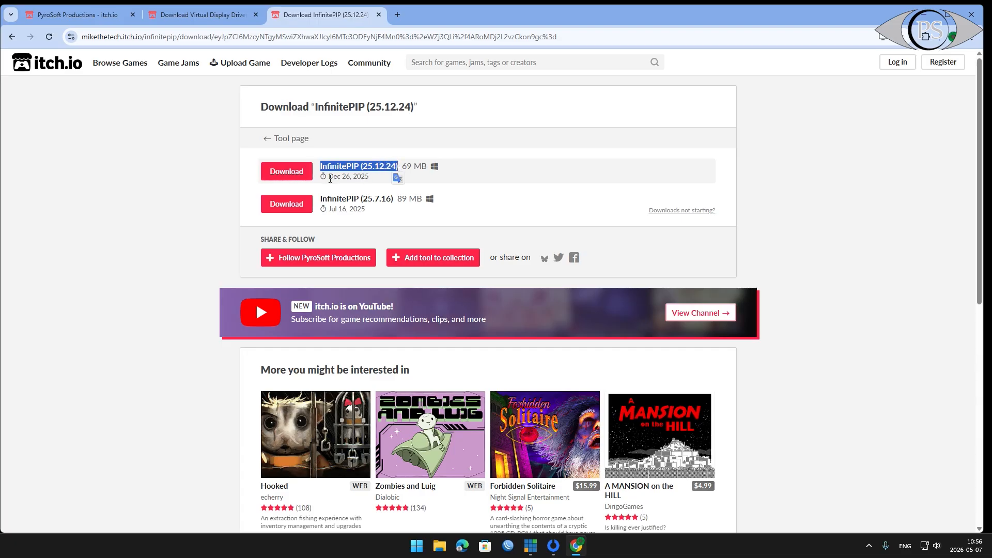
pyautogui.moveTo(329, 178); pyautogui.dragTo(374, 182)
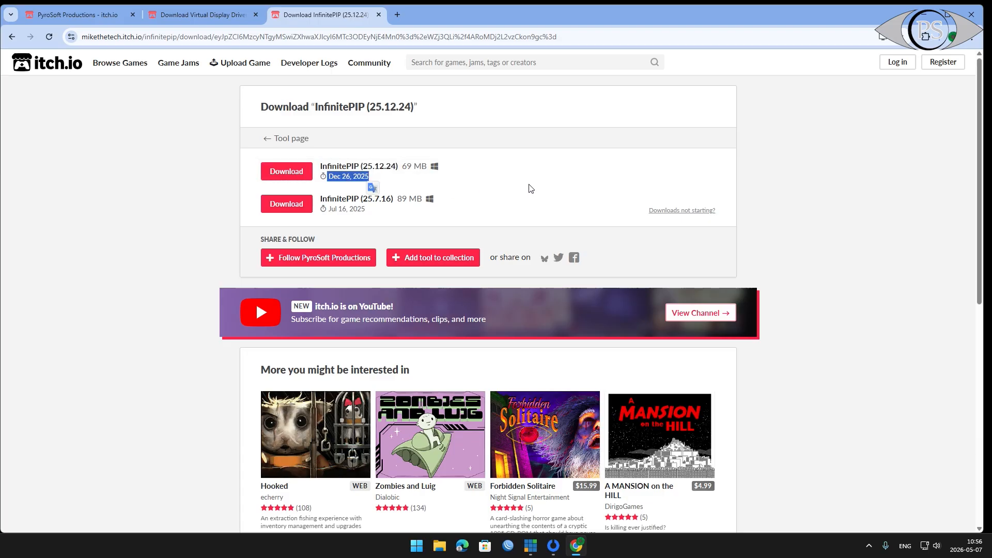
pyautogui.click(525, 171)
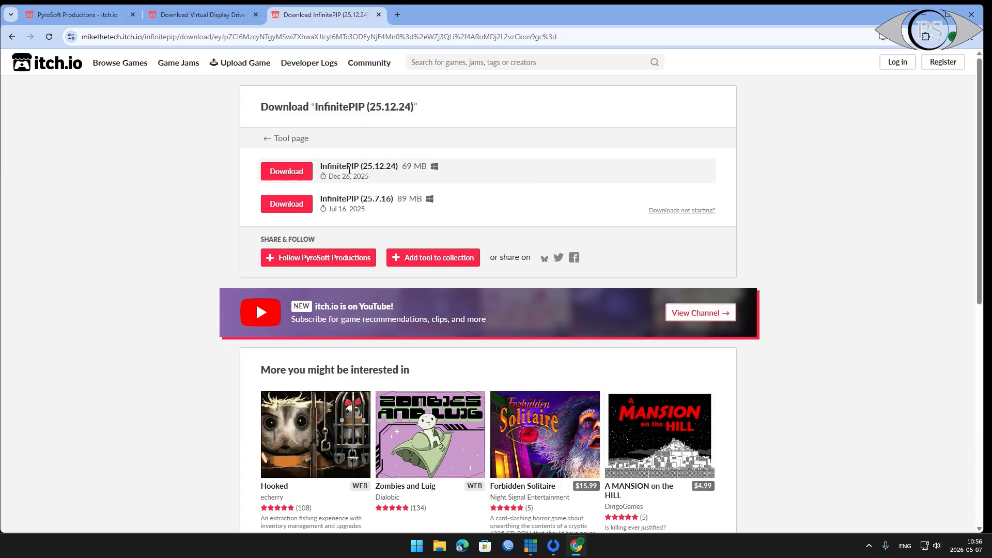
pyautogui.click(300, 173)
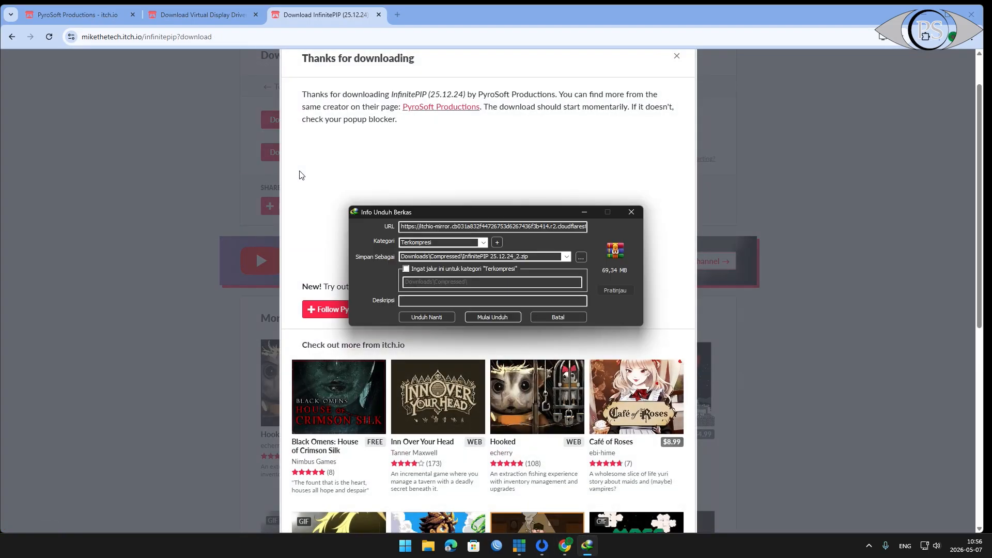
pyautogui.click(631, 213)
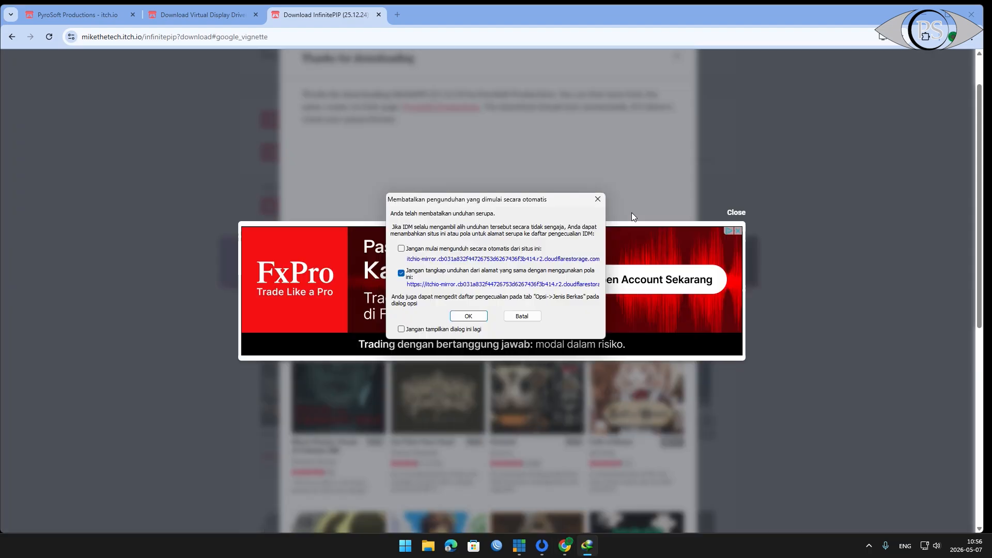
pyautogui.click(597, 199)
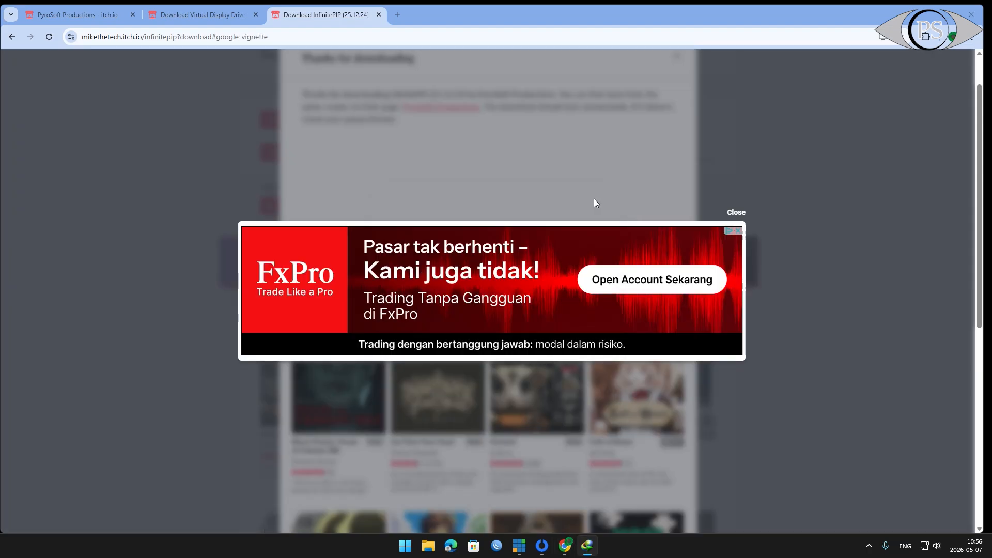
# Step: Run VDD Control.exe from the desktop's VDD Control folder to view its driver installation window, and close it
pyautogui.click(970, 17)
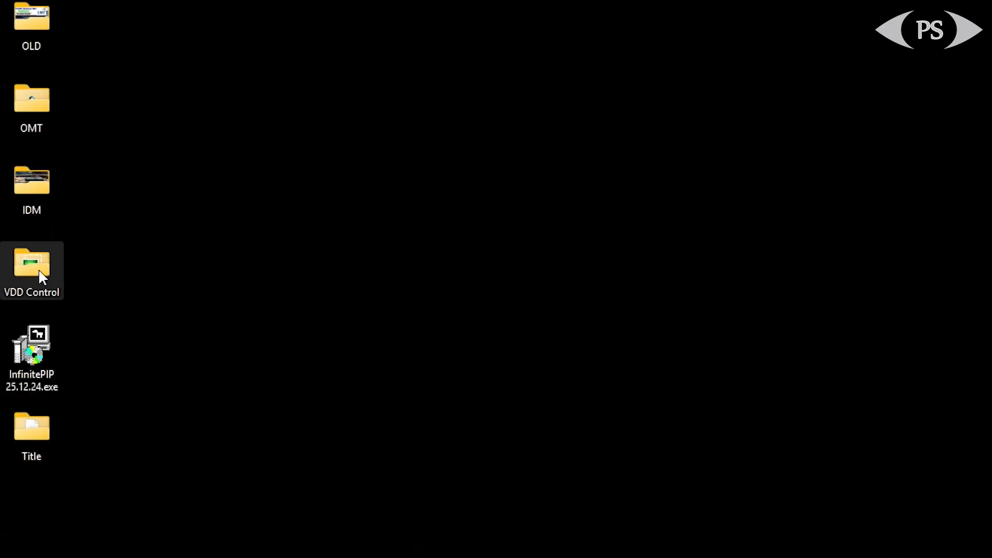
pyautogui.doubleClick(39, 272)
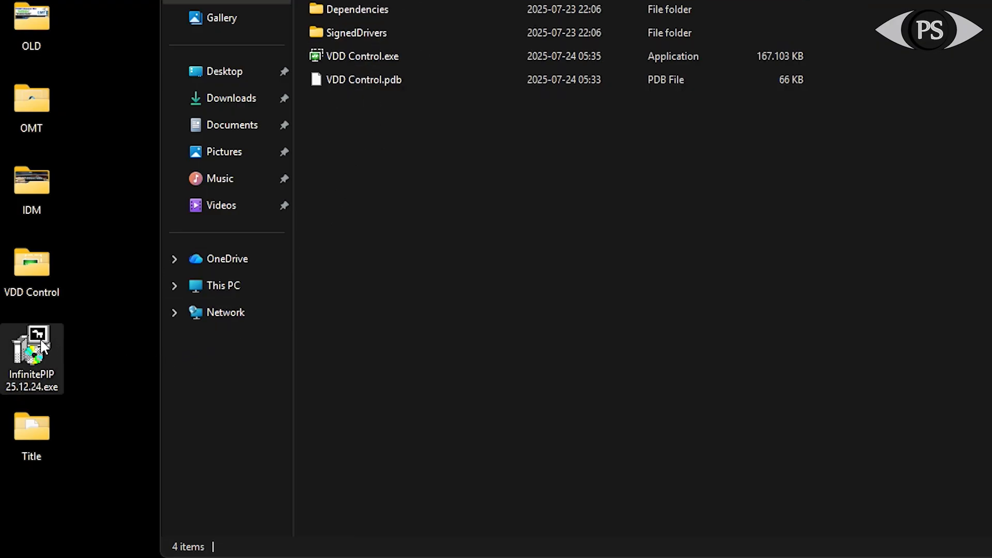
pyautogui.moveTo(36, 347)
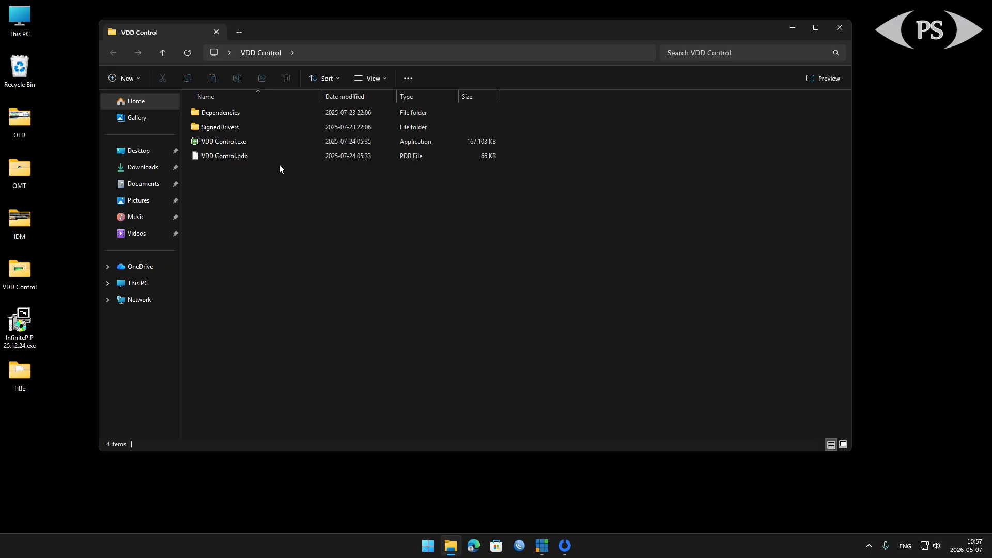
pyautogui.doubleClick(242, 144)
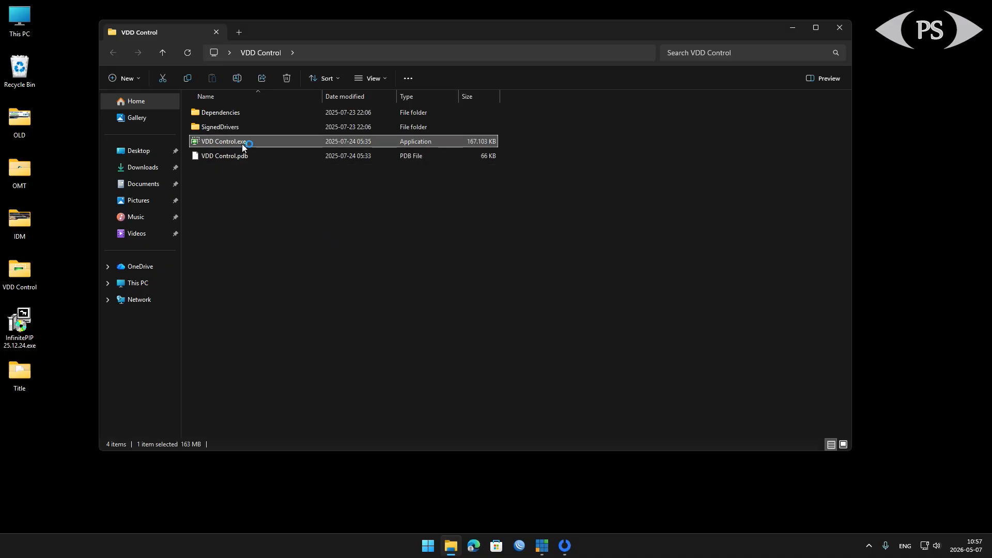
pyautogui.moveTo(292, 43); pyautogui.dragTo(370, 76)
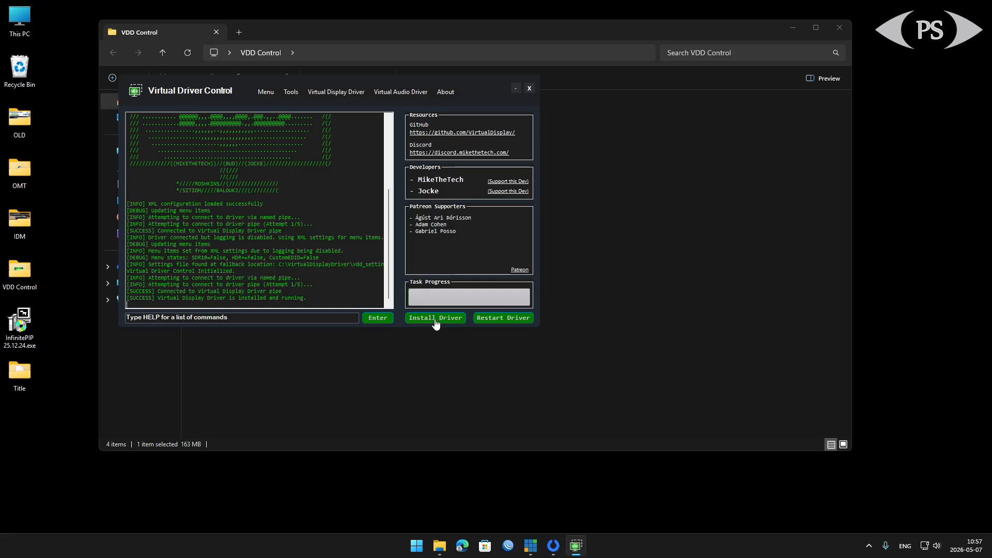
pyautogui.click(530, 88)
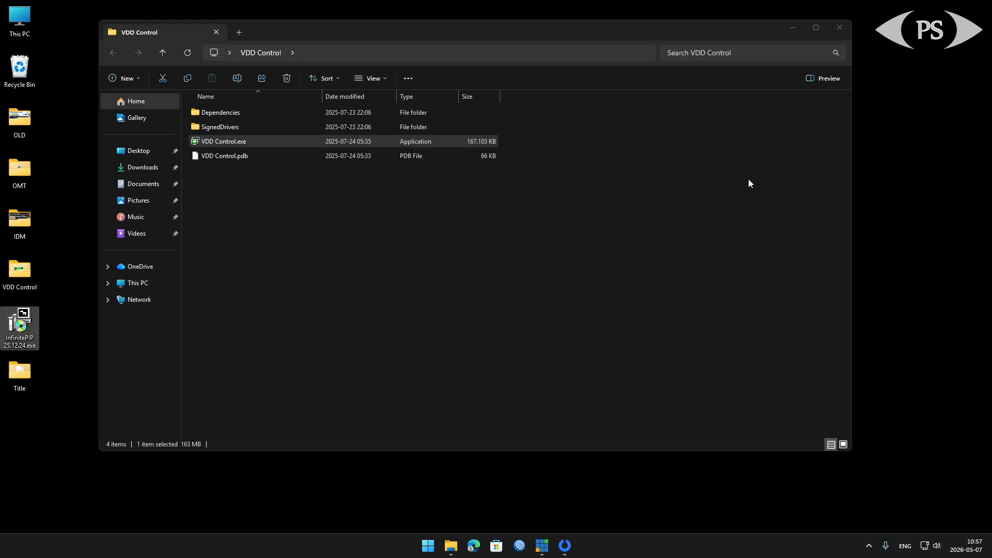
# Step: Open the advanced display settings for display 2 in Windows Settings
pyautogui.click(792, 29)
pyautogui.rightClick(450, 152)
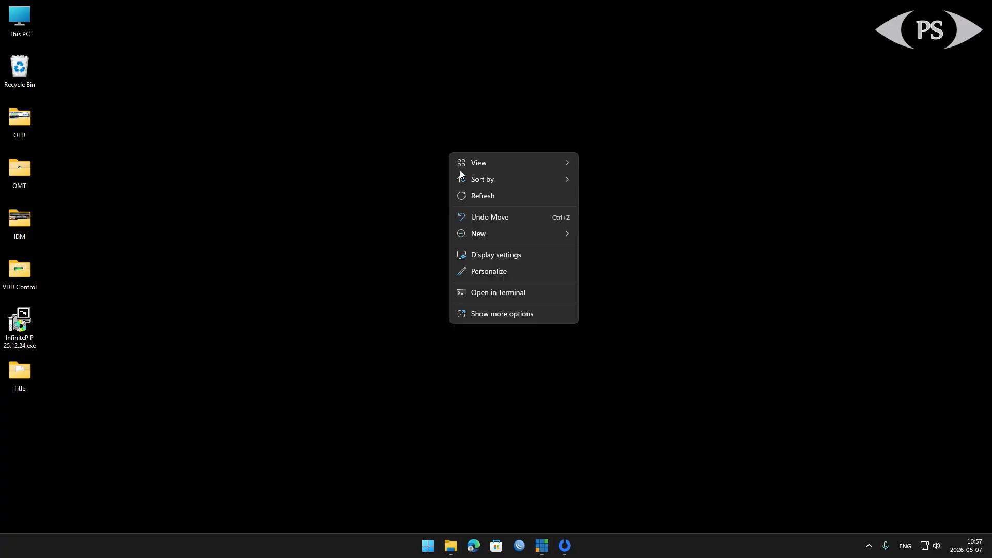
pyautogui.click(503, 257)
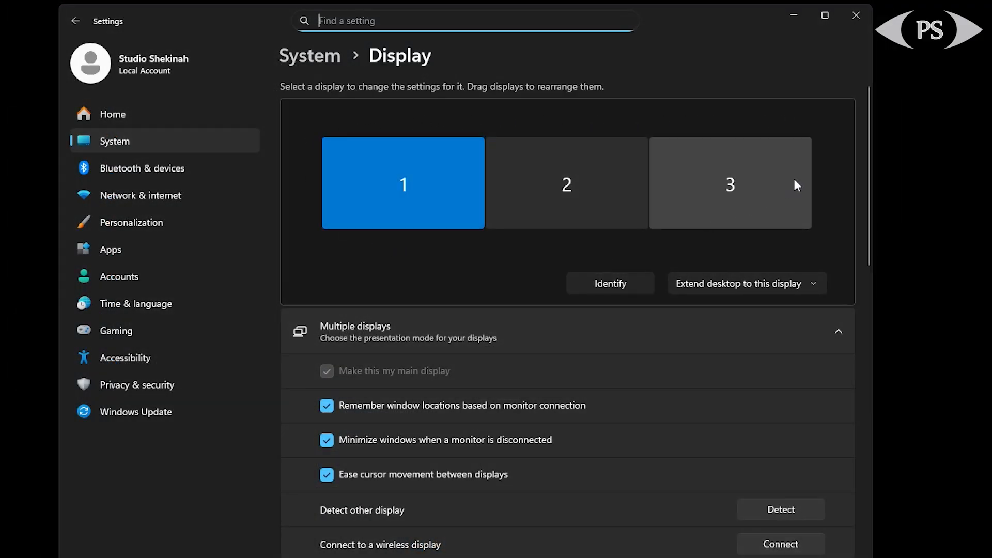
pyautogui.click(546, 197)
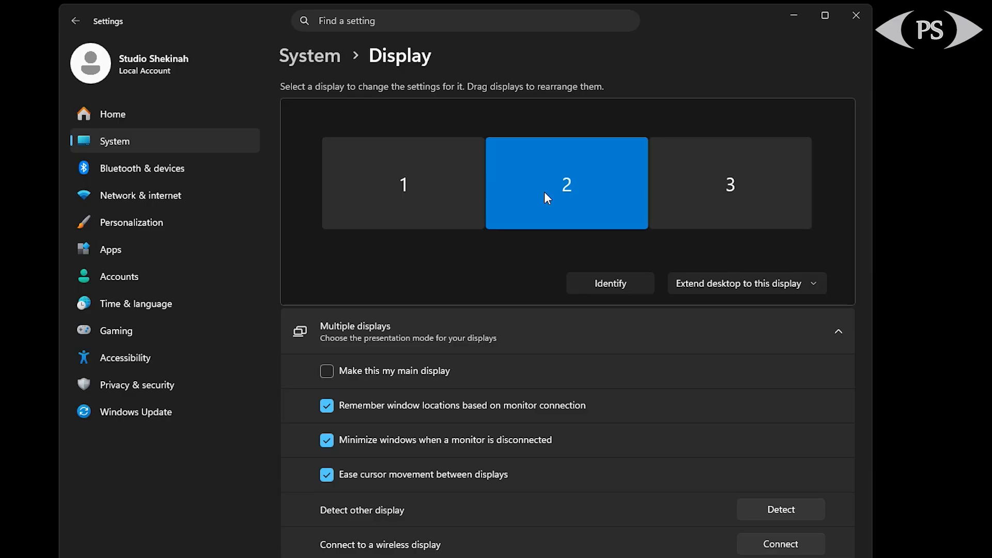
pyautogui.scroll(-15, 549, 243)
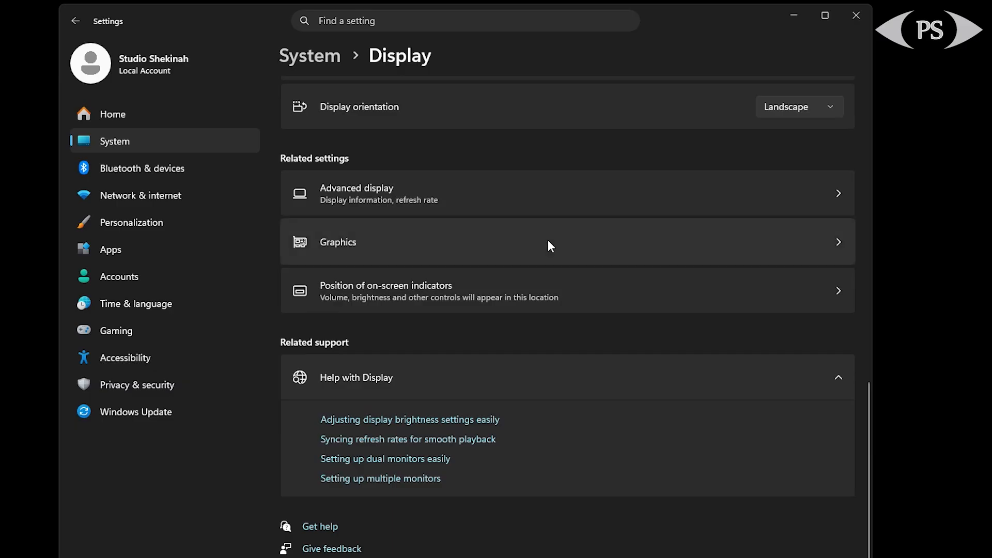
pyautogui.click(511, 195)
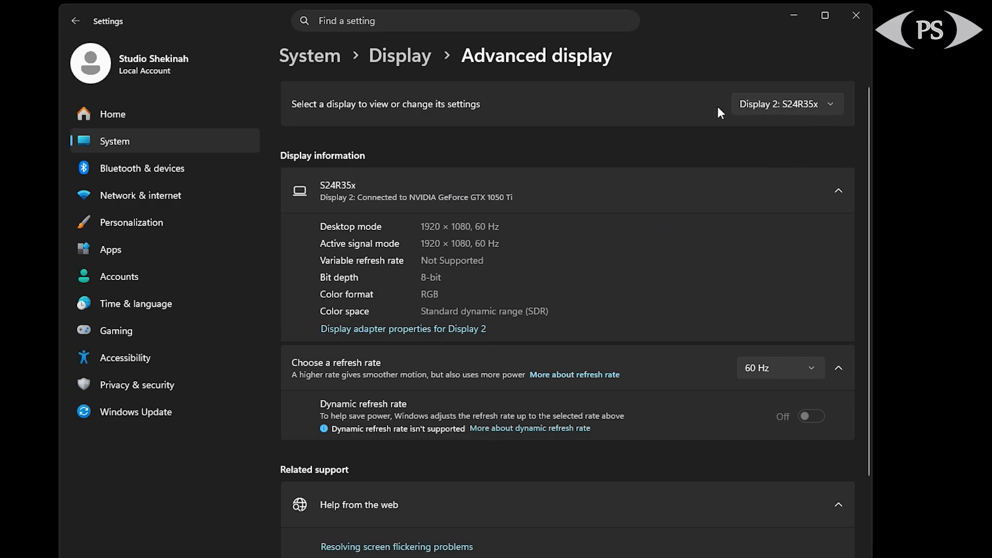
# Step: View the advanced display information for Display 3: VDD by MTT and return to the Display settings page
pyautogui.click(789, 110)
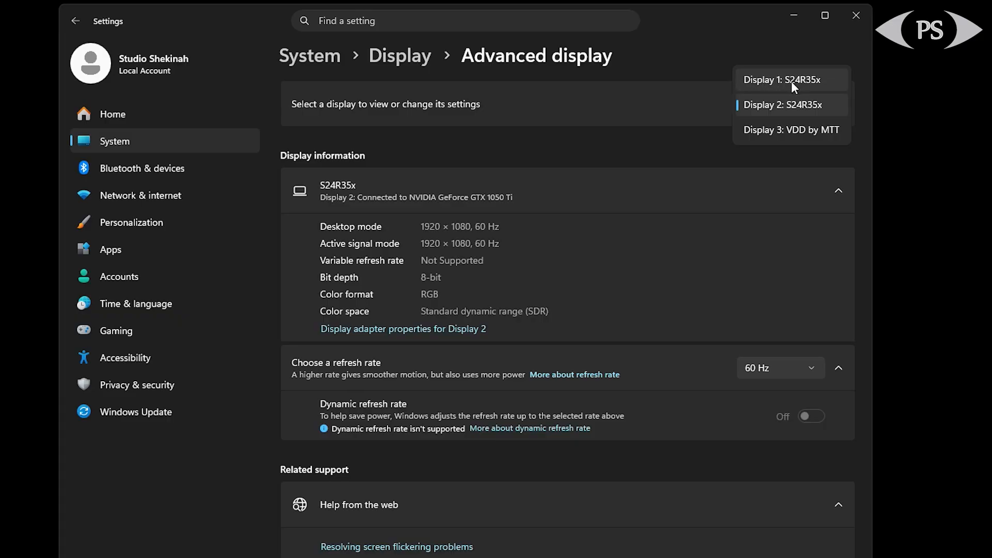
pyautogui.click(773, 137)
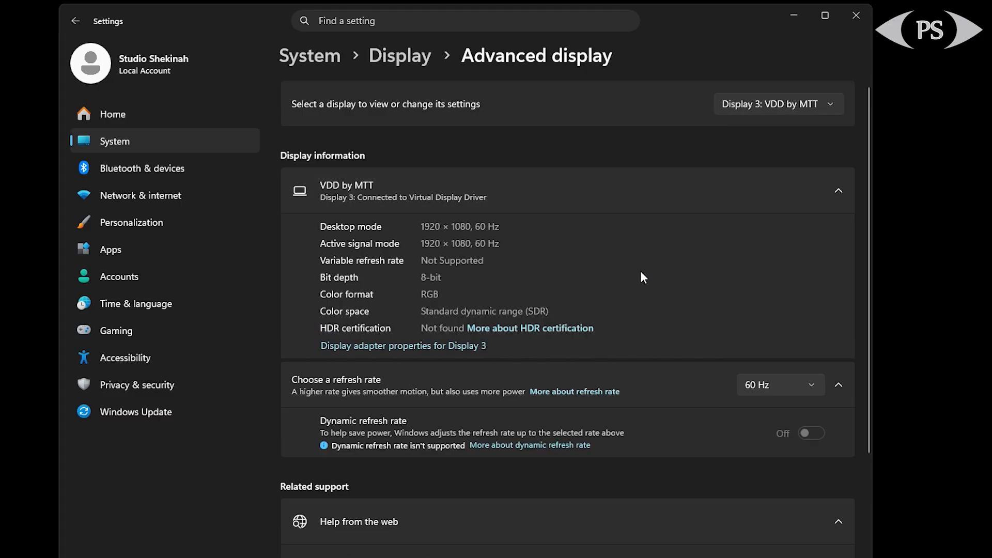
pyautogui.click(397, 60)
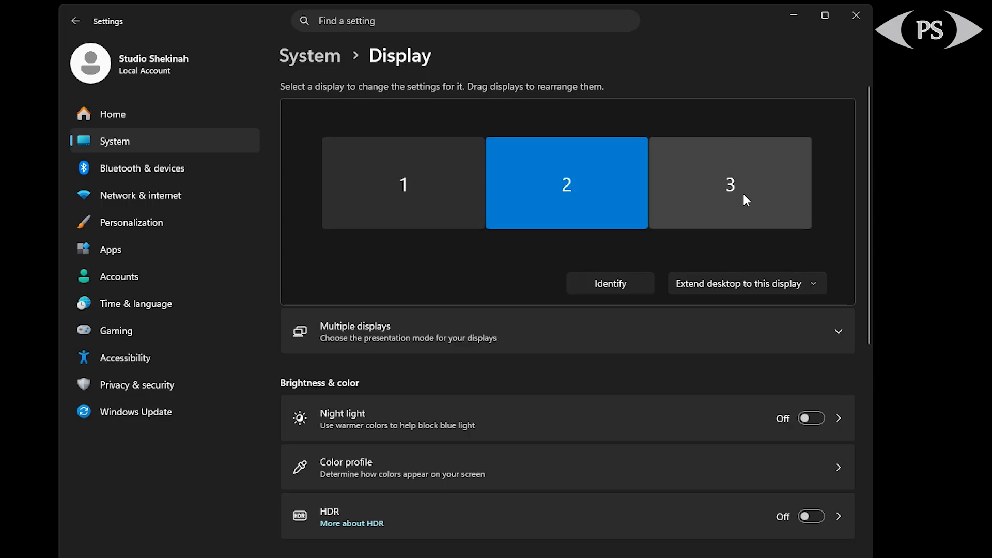
# Step: Select displays 1, 2 and 3 in turn in the display arrangement, and close Settings
pyautogui.click(465, 196)
pyautogui.click(569, 194)
pyautogui.click(725, 191)
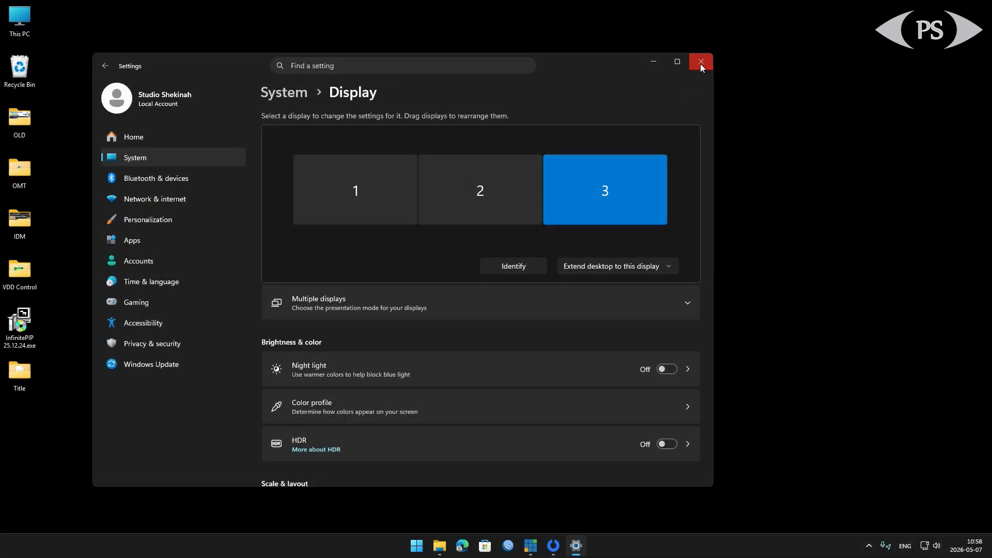
pyautogui.click(702, 65)
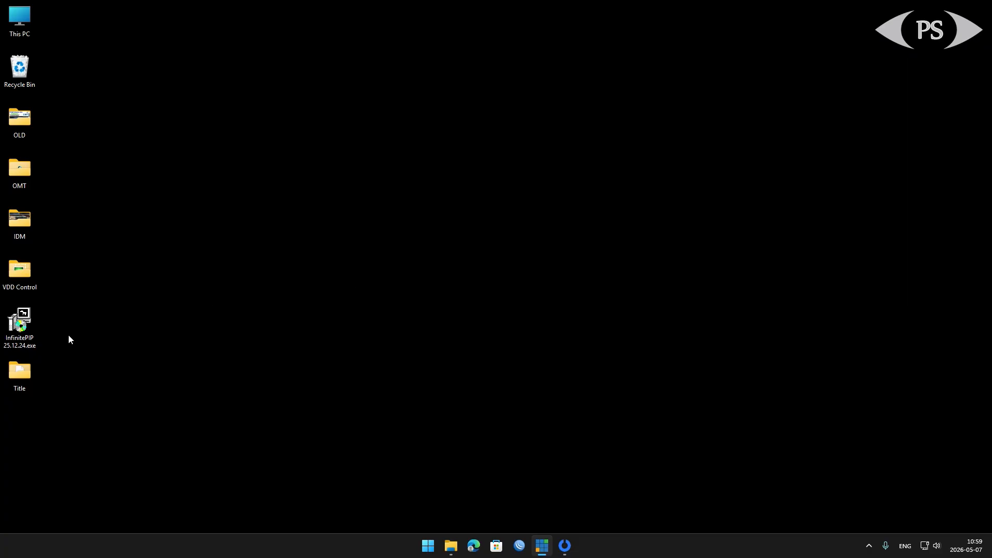
# Step: Run InfinitePIP 25.12.24.exe from the desktop and create a picture-in-picture window of Screen 3
pyautogui.doubleClick(24, 324)
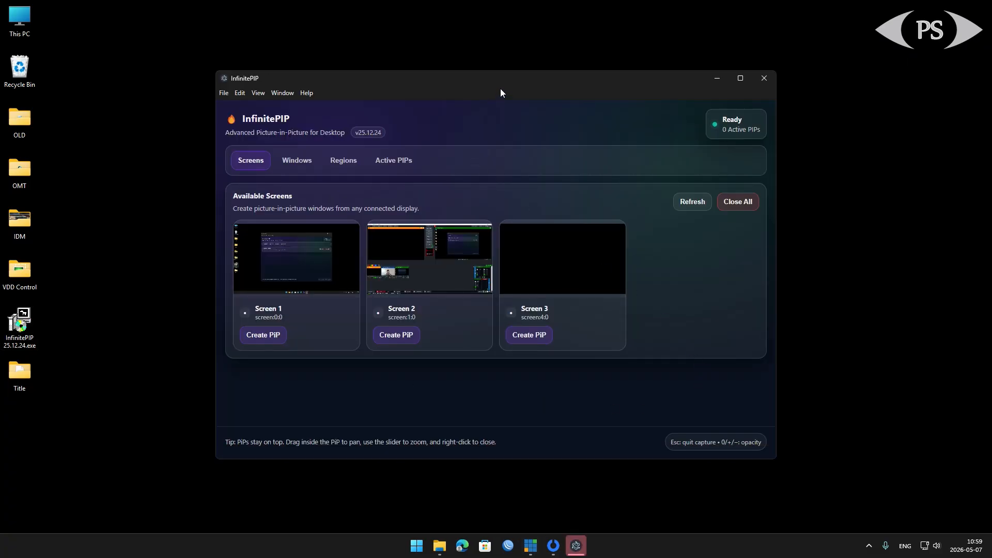
pyautogui.moveTo(499, 84); pyautogui.dragTo(440, 39)
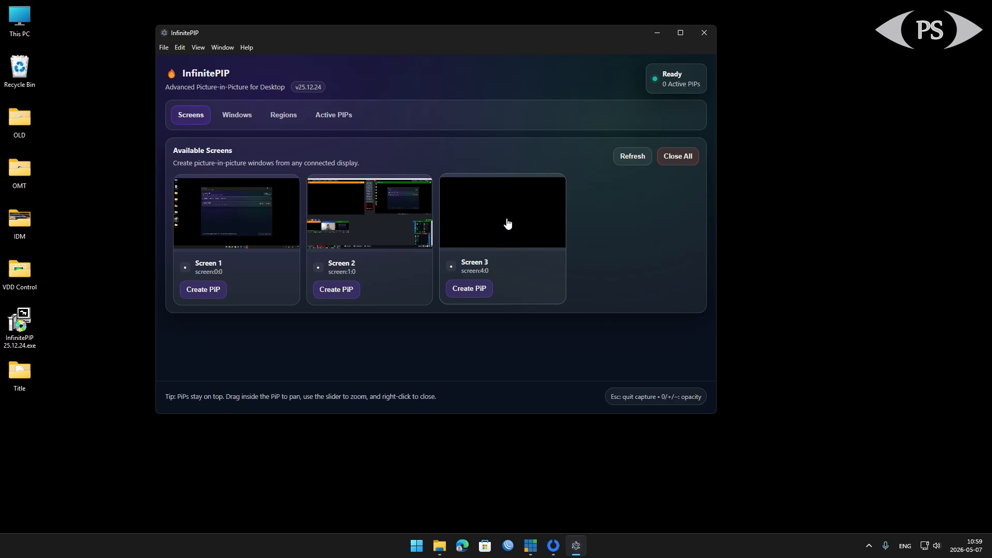
pyautogui.click(478, 292)
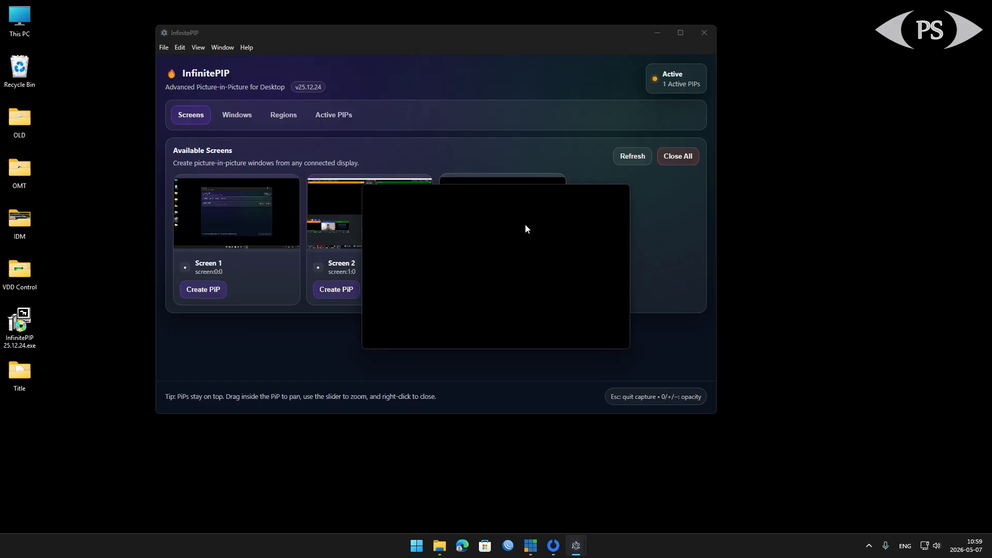
# Step: Move the Screen 3 picture-in-picture window to the desktop's upper-right corner and minimize the main InfinitePIP window
pyautogui.moveTo(454, 200); pyautogui.dragTo(789, 27)
pyautogui.click(579, 35)
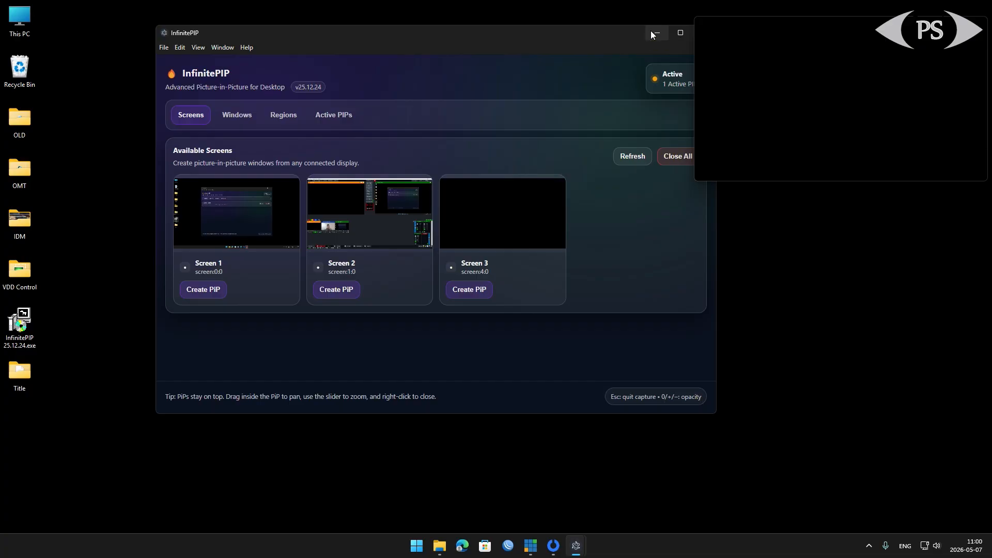
pyautogui.click(652, 33)
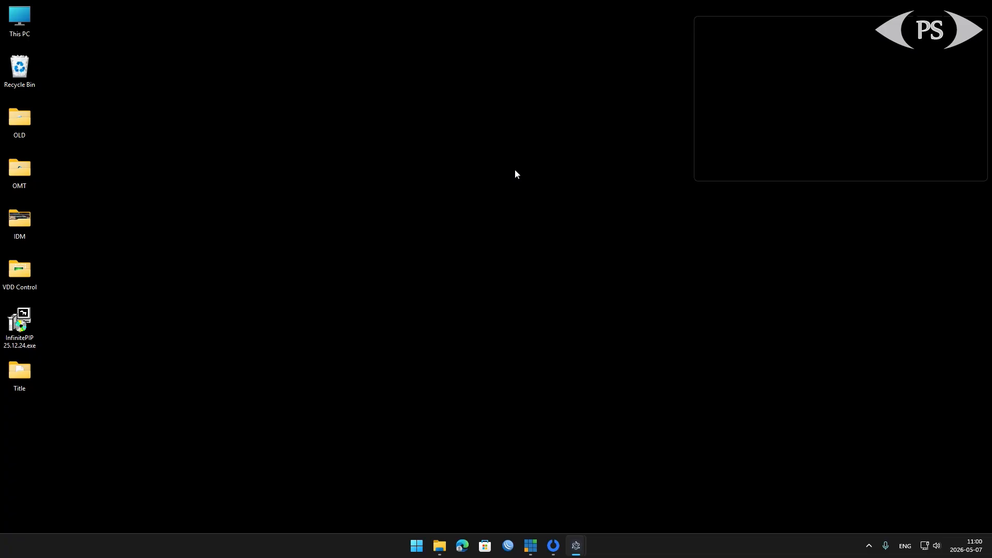
# Step: Find EasyWorship 2009 among the installed apps and launch it
pyautogui.press('super')
pyautogui.write('easyWorship 2009')
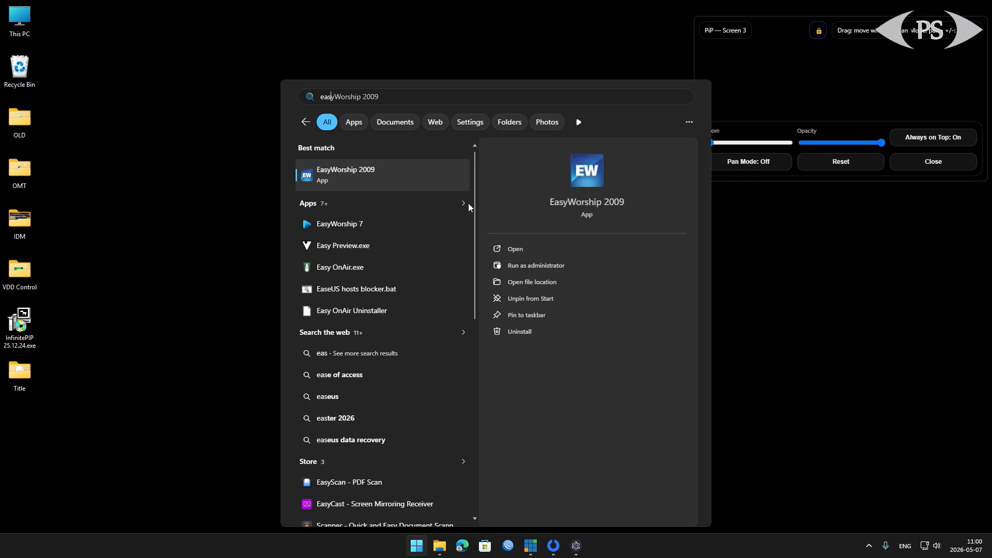
pyautogui.click(406, 177)
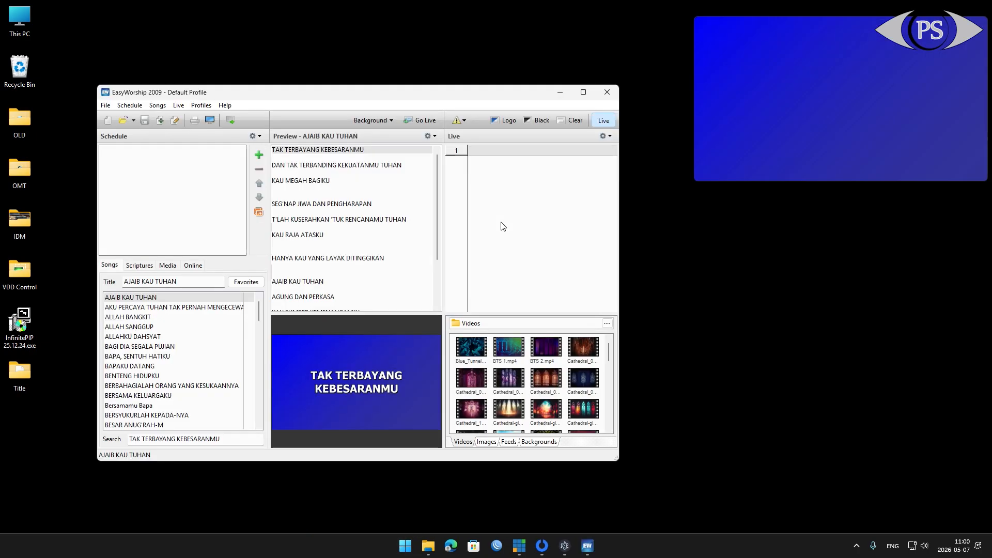
# Step: Set the output monitor to Monitor 3 in the EasyWorship live options and apply the settings
pyautogui.click(197, 108)
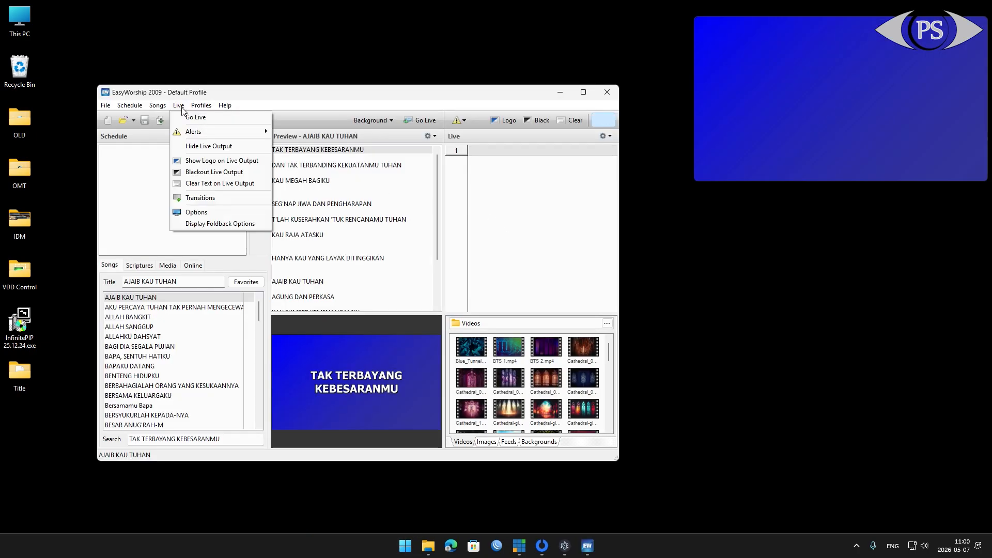
pyautogui.click(199, 213)
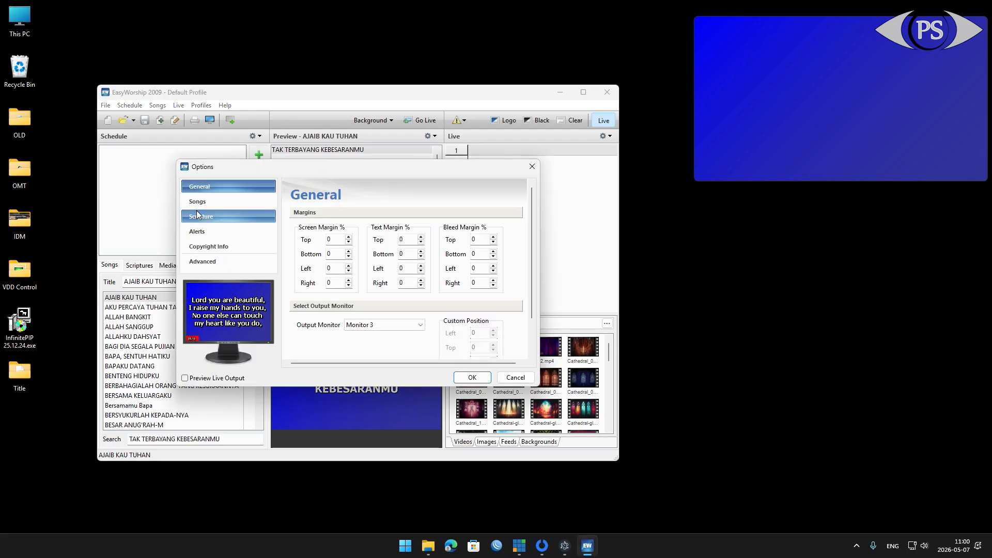
pyautogui.click(420, 325)
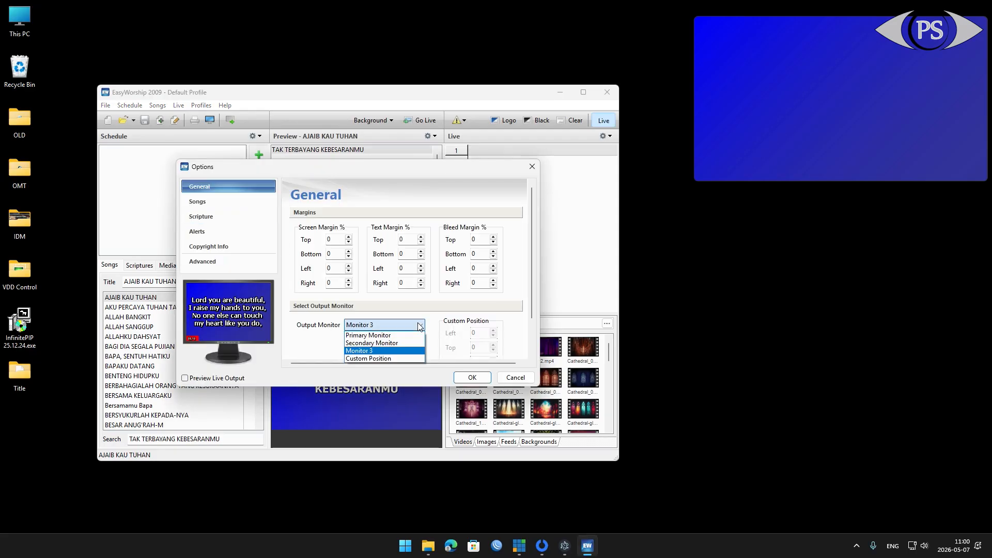
pyautogui.click(411, 352)
pyautogui.click(472, 378)
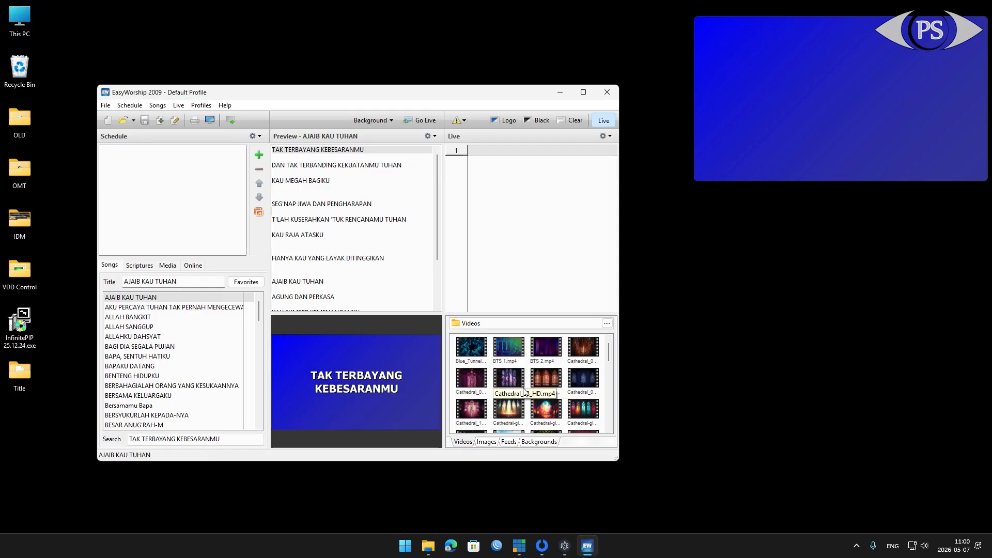
# Step: Send the cloudscape video, whose name starts with video_2023, from the end of the Videos library to the live output
pyautogui.moveTo(608, 358); pyautogui.dragTo(611, 421)
pyautogui.click(587, 386)
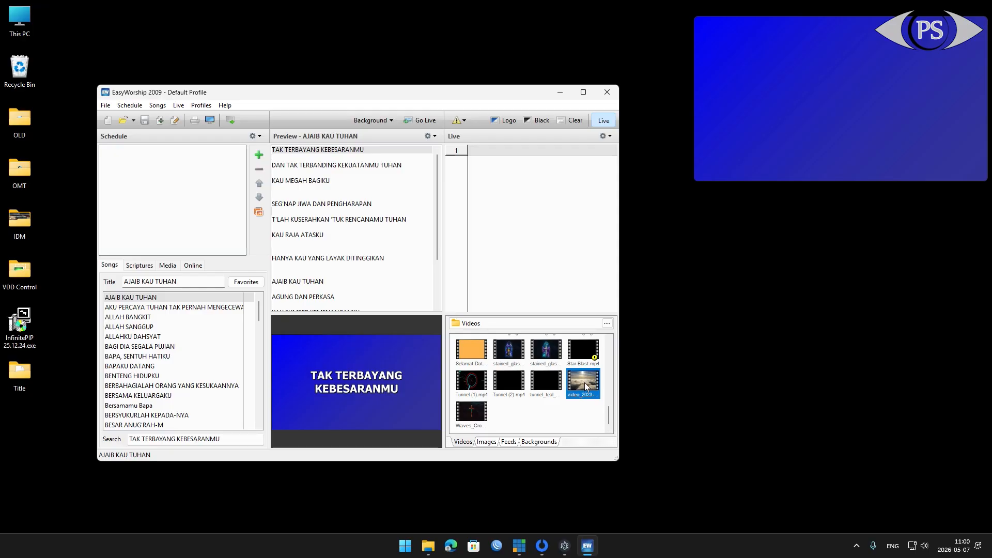
pyautogui.doubleClick(585, 384)
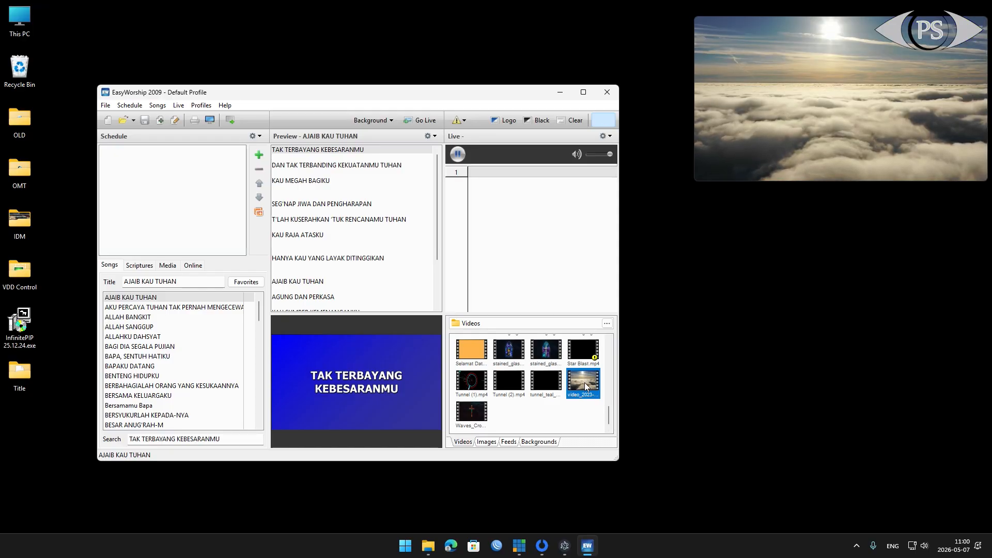
pyautogui.moveTo(801, 116)
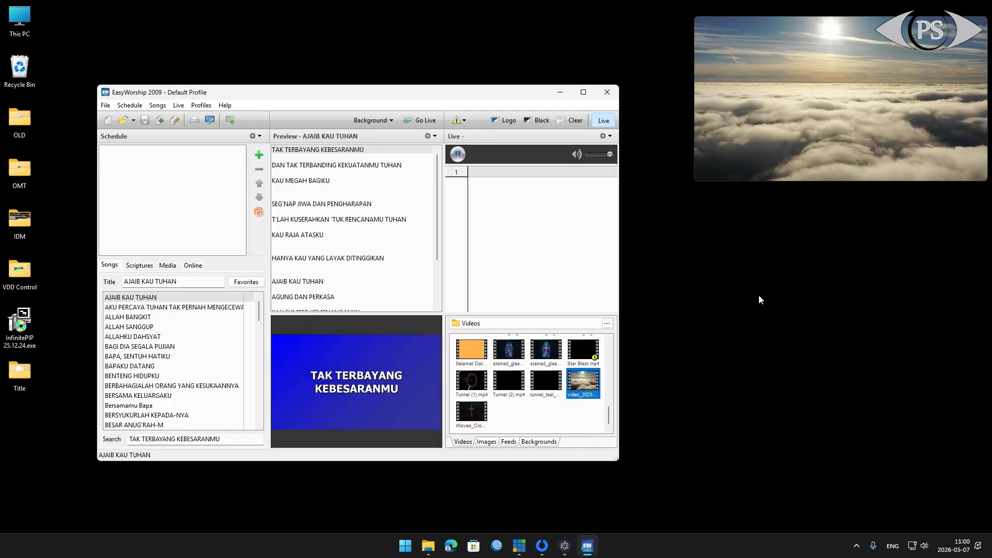
# Step: Launch OBS Studio and restore its maximized window to a smaller one beside the picture-in-picture window
pyautogui.press('super')
pyautogui.write('obs')
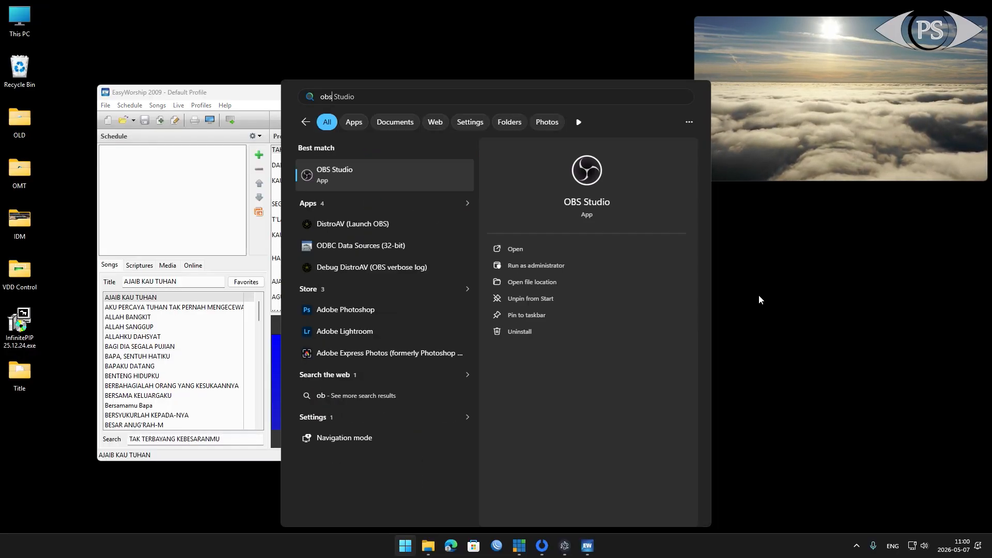
pyautogui.press('Return')
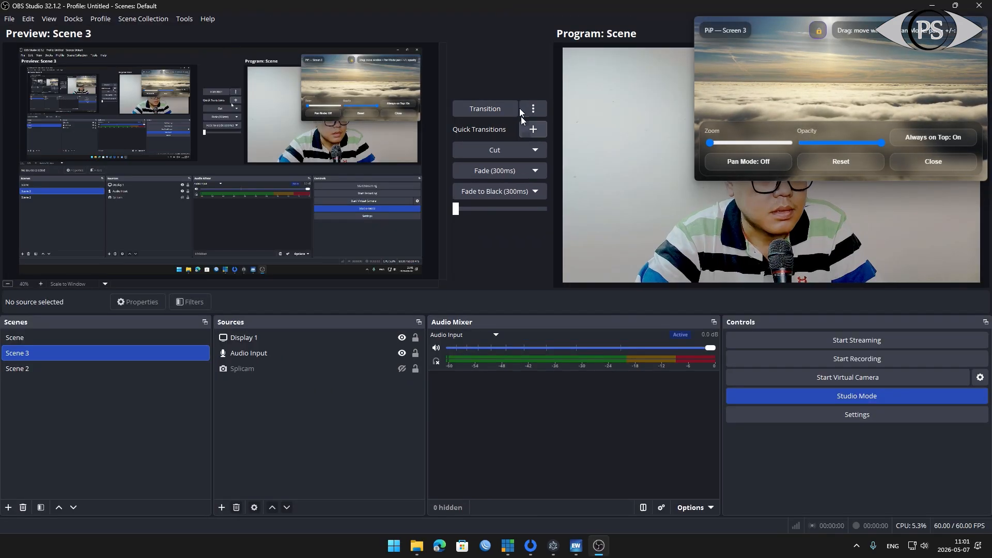
pyautogui.moveTo(505, 8); pyautogui.dragTo(328, 28)
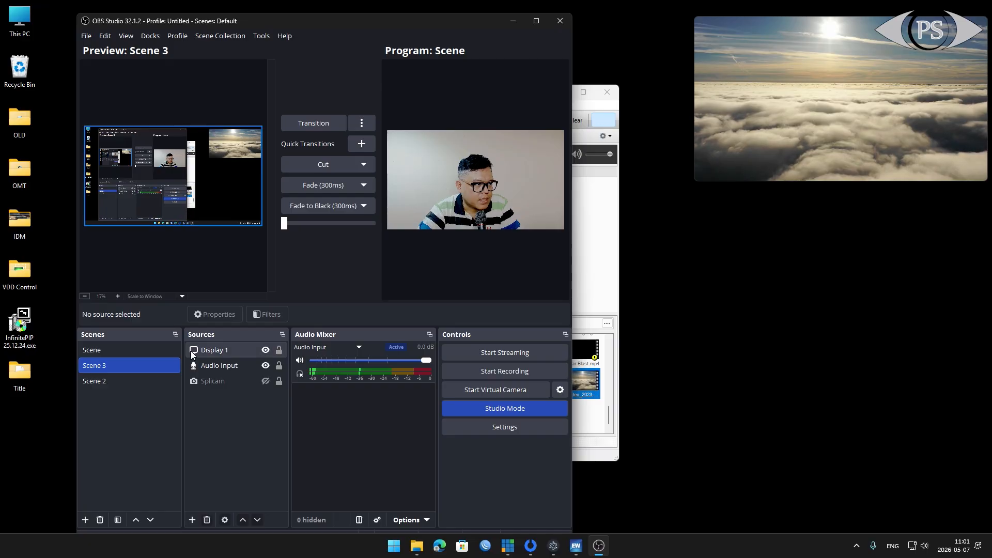
# Step: Add a new scene named Scene 4 to the OBS scene list
pyautogui.click(217, 352)
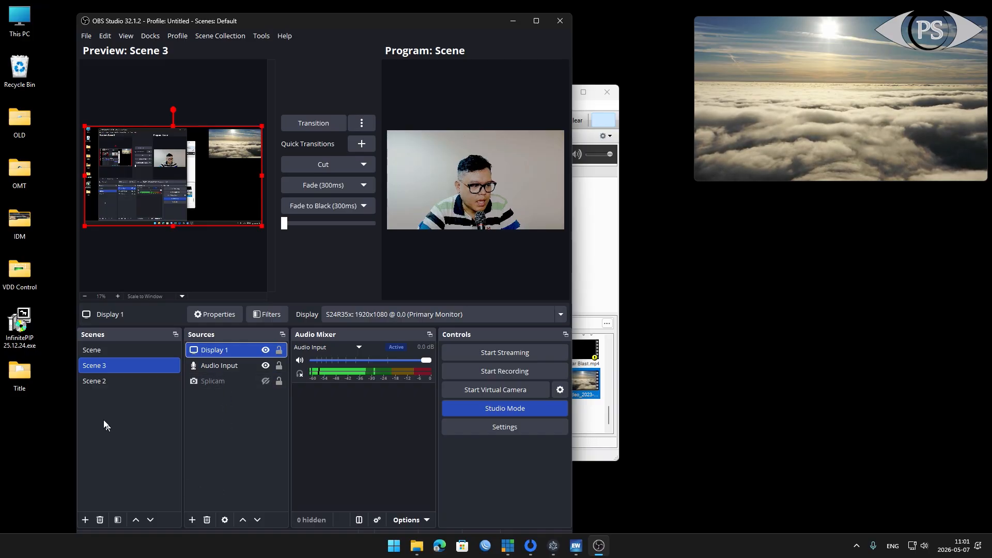
pyautogui.click(101, 382)
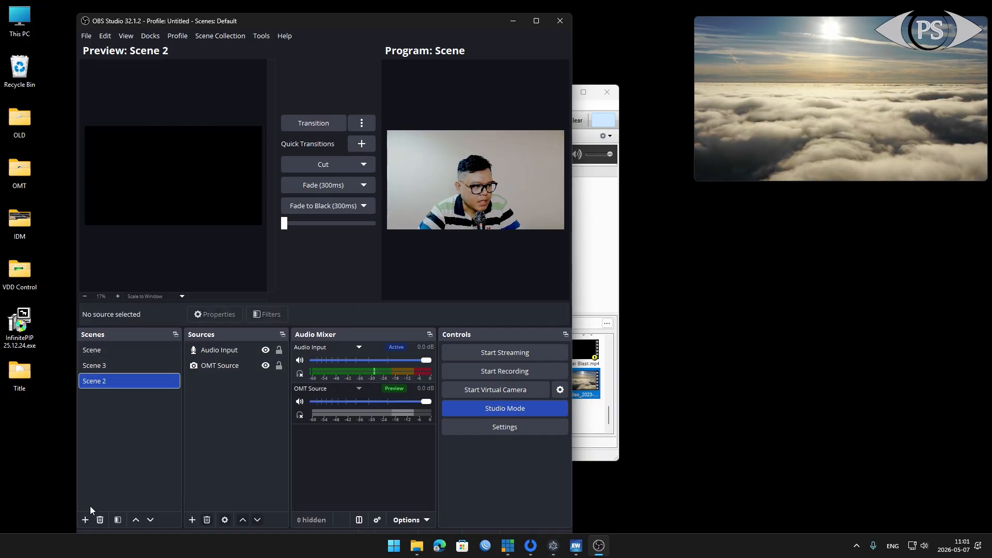
pyautogui.click(86, 520)
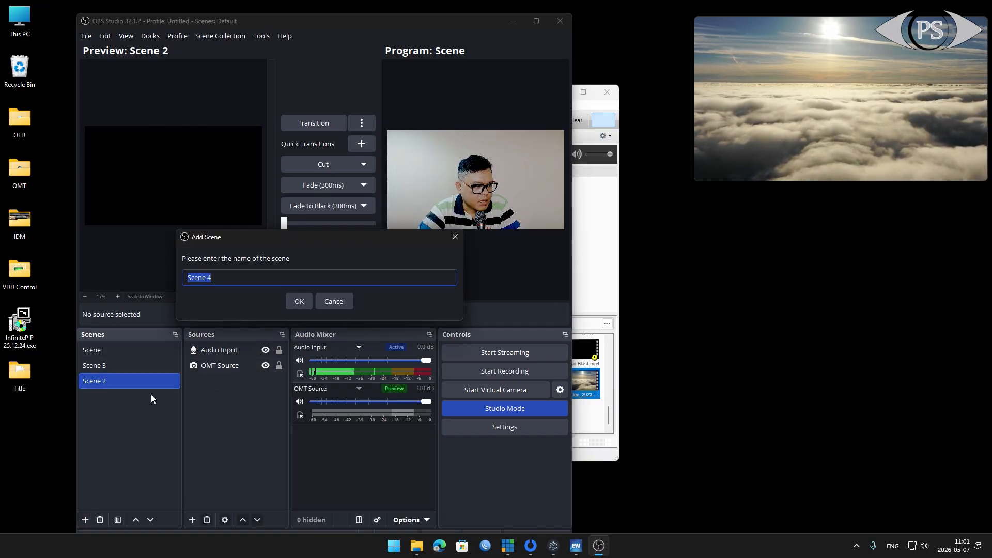
pyautogui.click(301, 302)
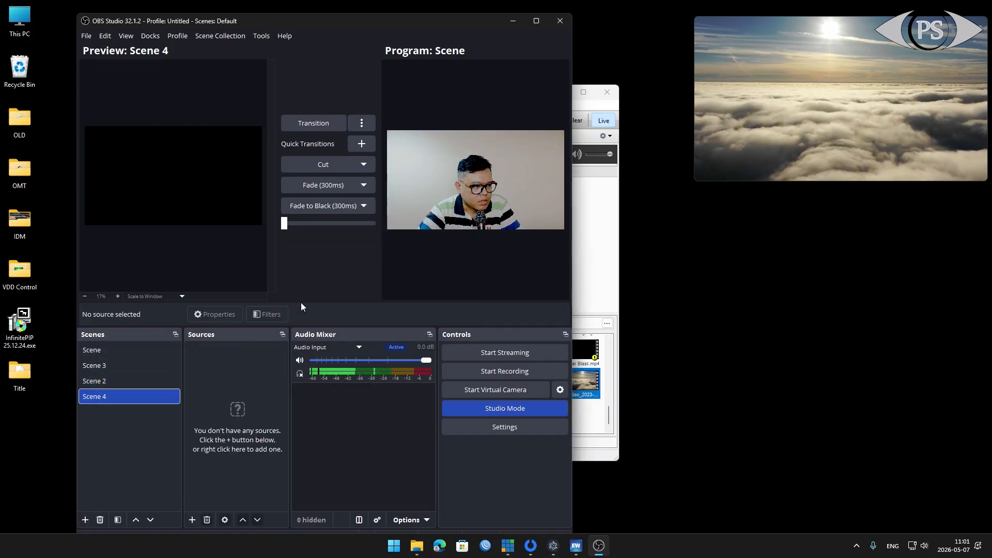
# Step: Add a new Display Capture source to Scene 4 with the default name
pyautogui.click(193, 520)
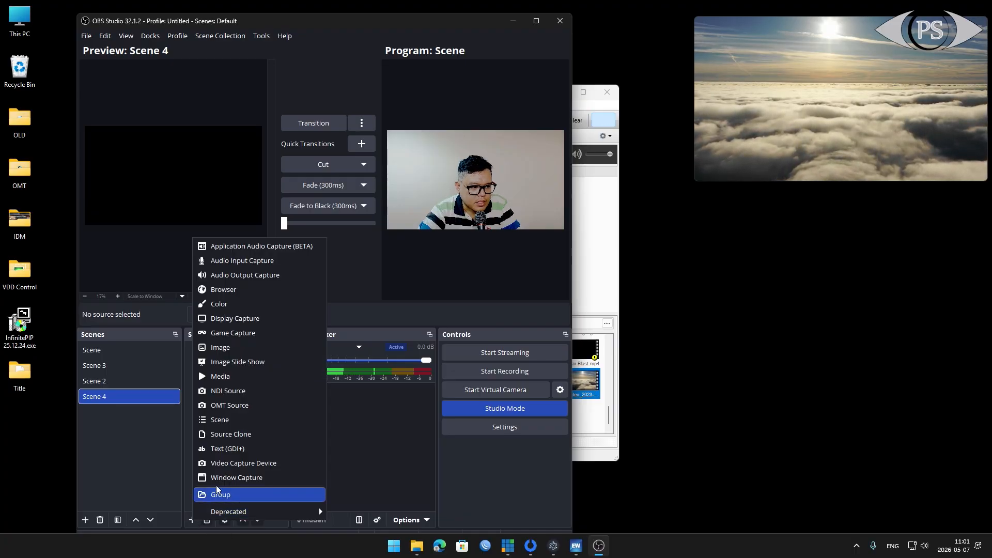
pyautogui.click(256, 319)
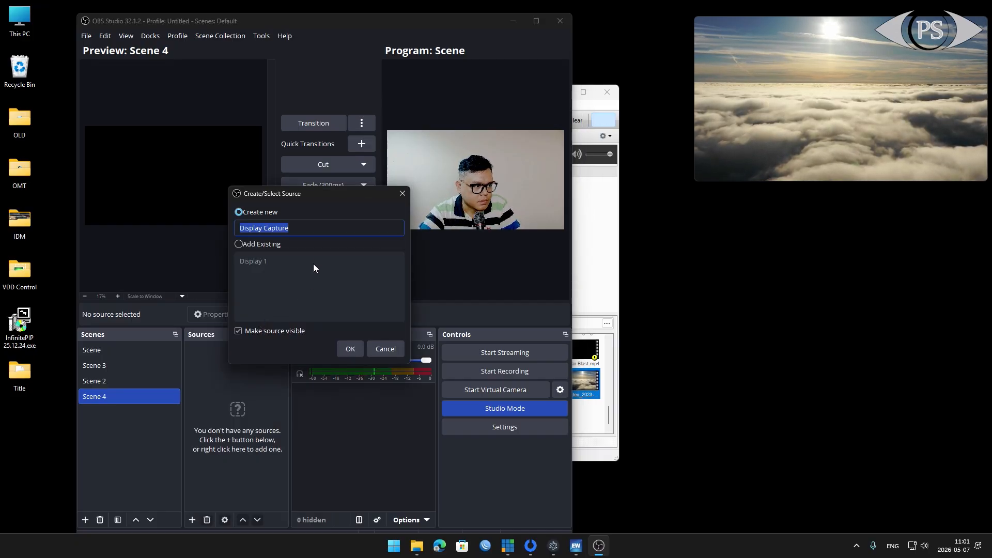
pyautogui.click(357, 348)
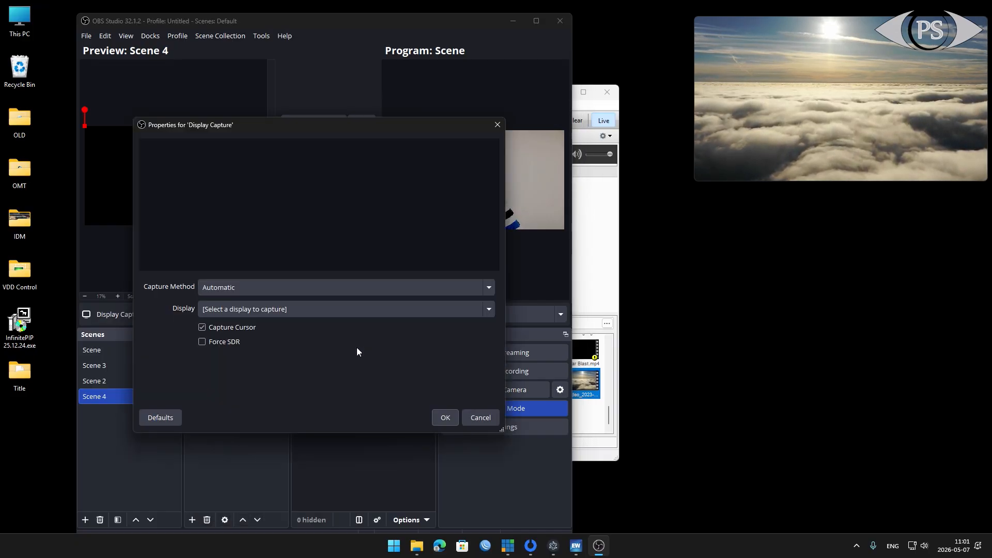
# Step: Capture VDD by MTT: 1920x1080 @ 3840,0 using the Windows 10 (1903 and up) method, and cut Scene 4 to the program output
pyautogui.click(372, 287)
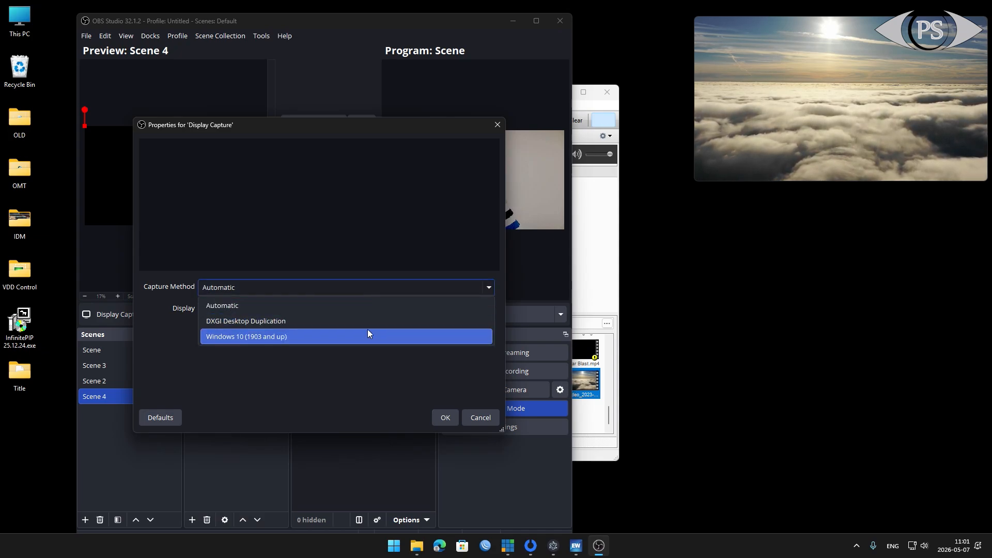
pyautogui.click(368, 306)
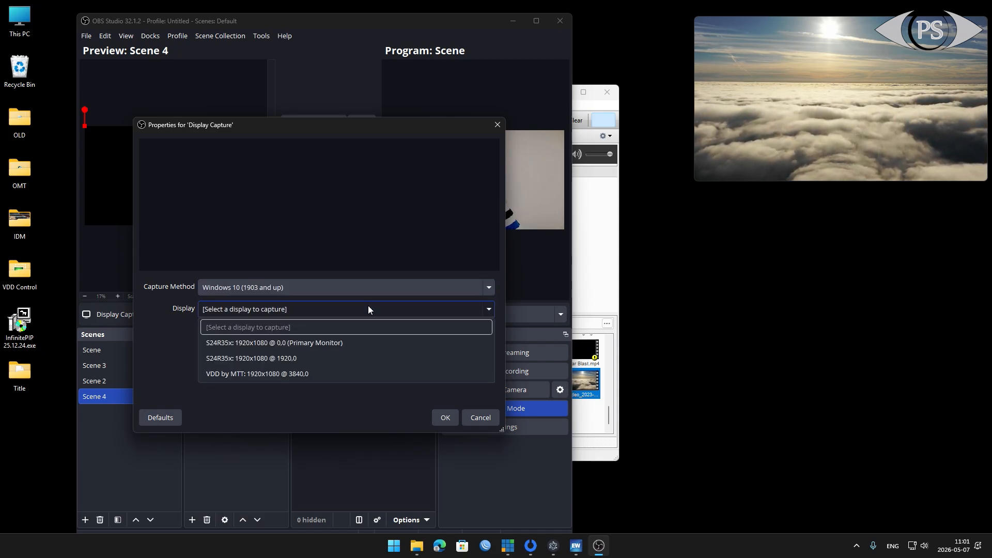
pyautogui.click(368, 306)
pyautogui.click(368, 306)
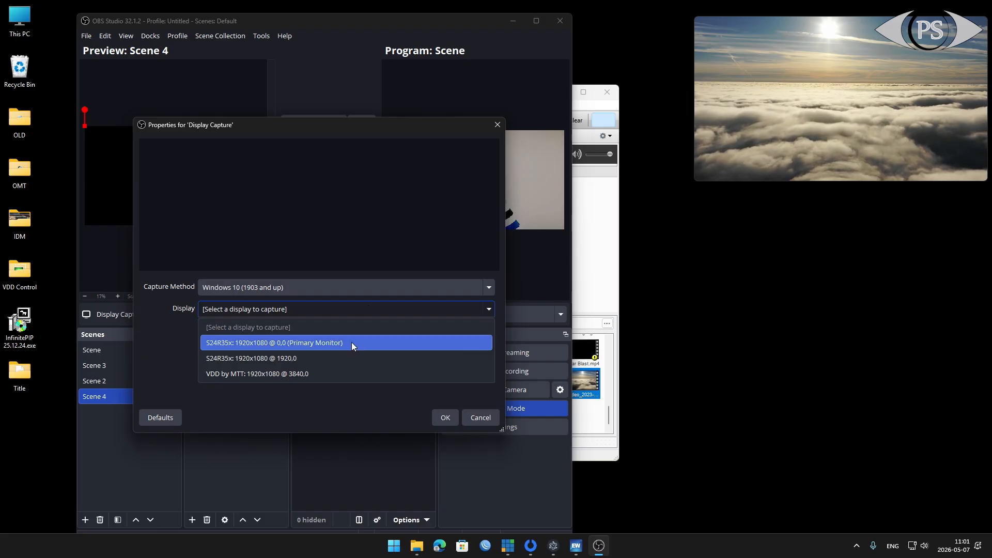
pyautogui.click(329, 374)
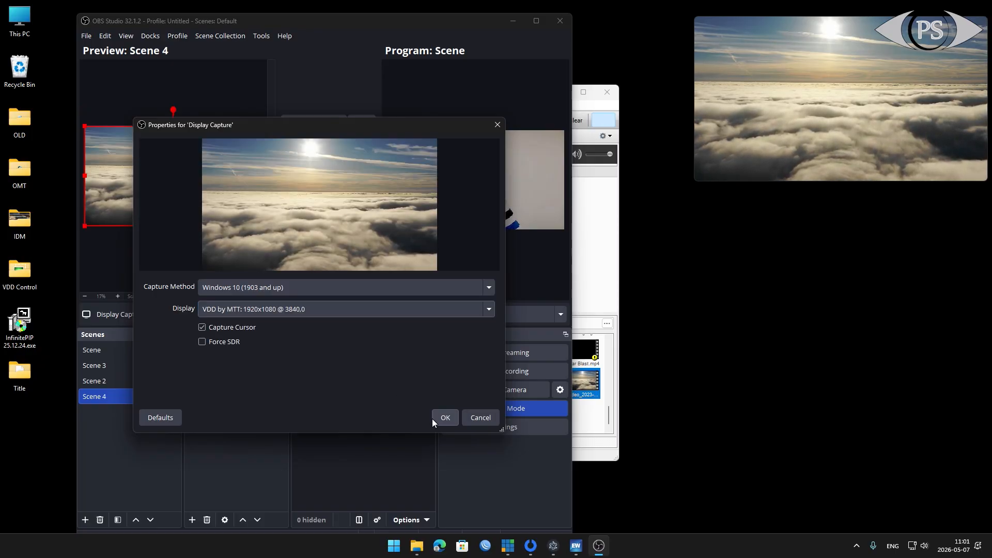
pyautogui.click(440, 417)
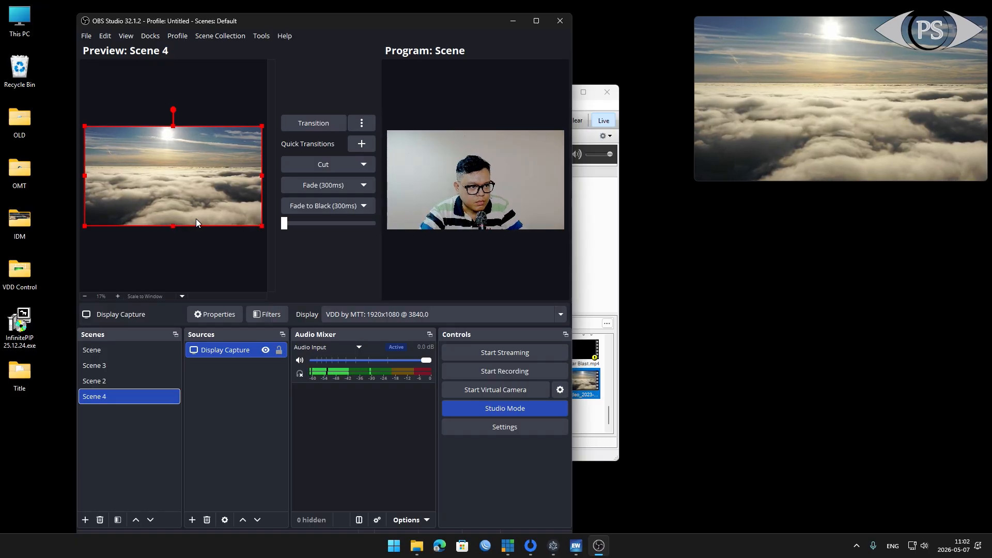
pyautogui.click(311, 166)
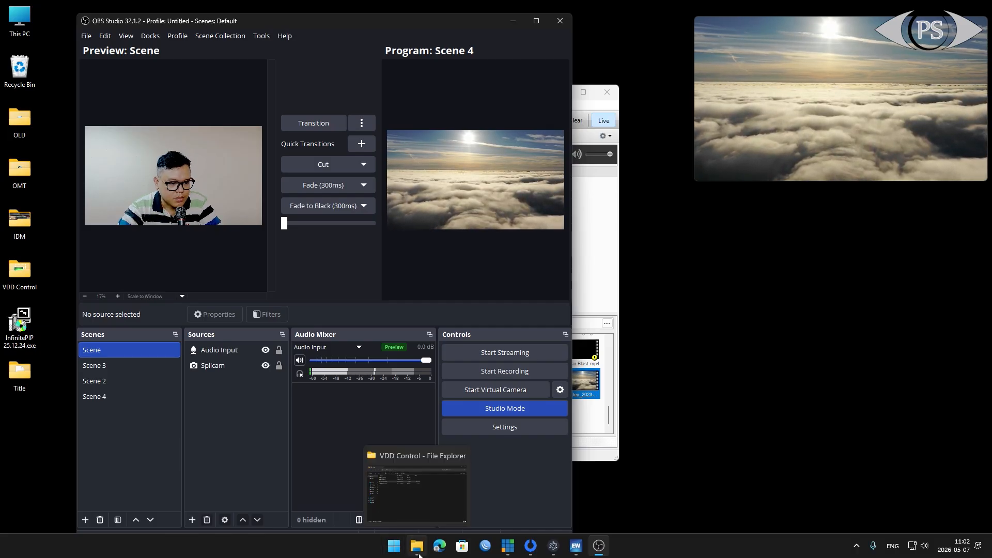
# Step: Open Multiout vMix.pptx in PowerPoint and present it with Presenter View, using Monitor 3 VDD by MTT as the slide show monitor
pyautogui.click(419, 556)
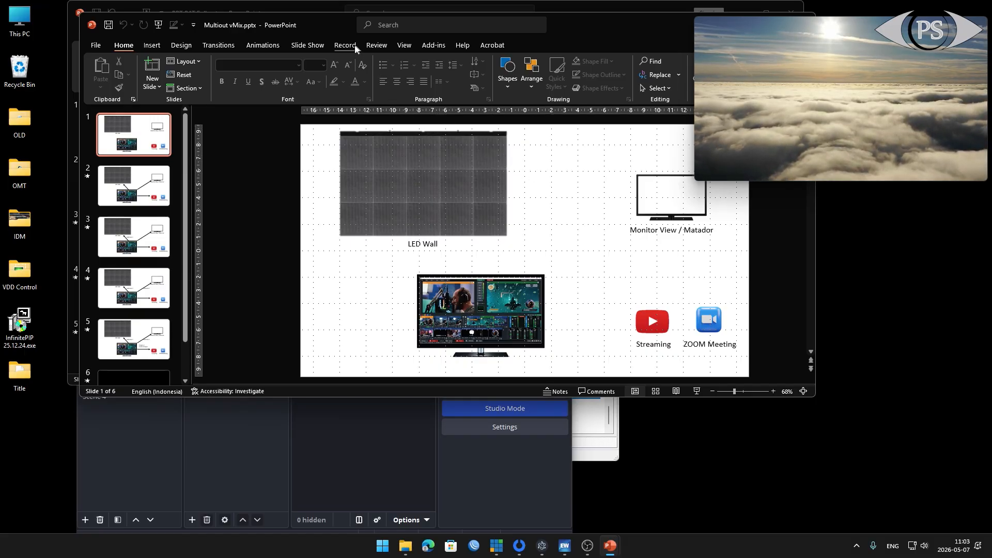
pyautogui.click(310, 46)
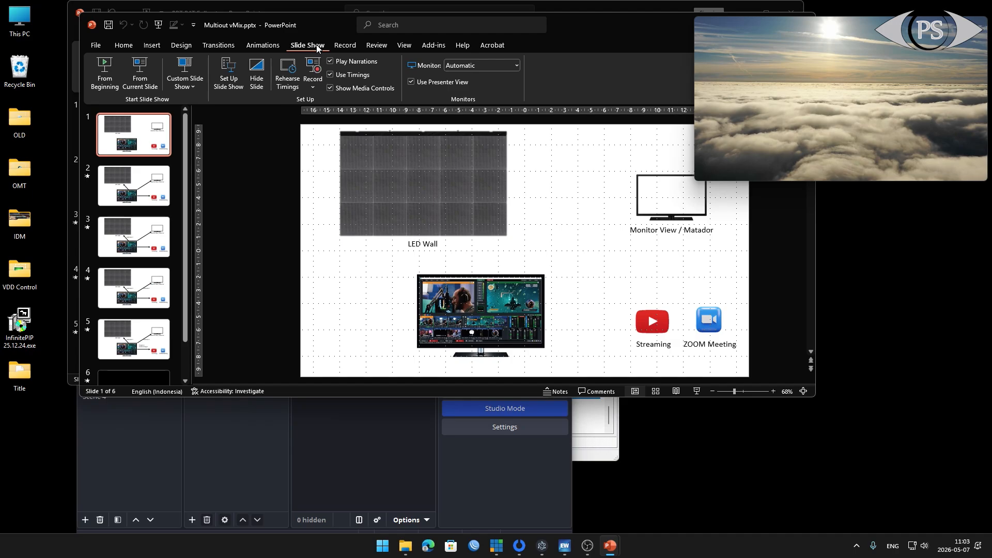
pyautogui.click(466, 66)
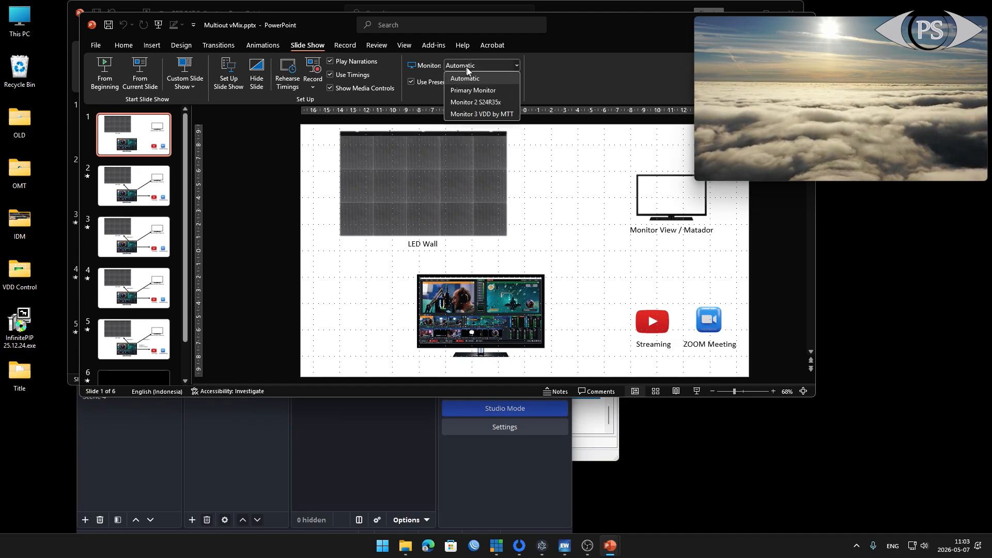
pyautogui.click(484, 114)
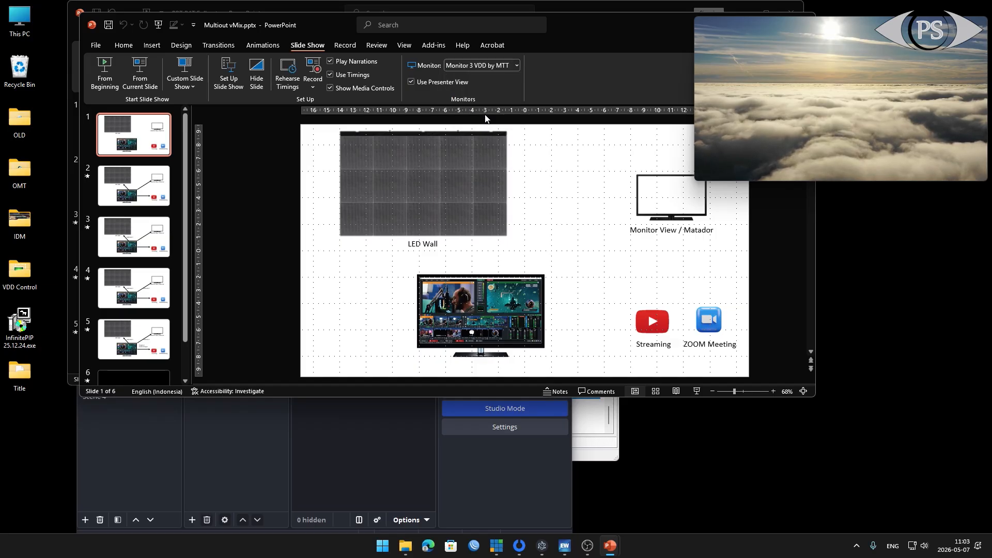
pyautogui.click(696, 391)
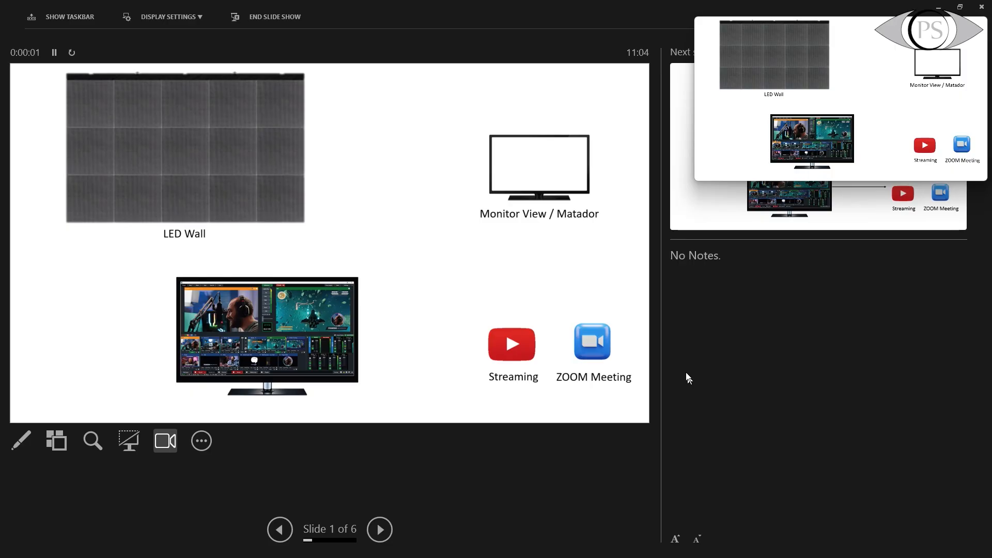
# Step: Restore the maximized Presenter View window and shrink it so the other windows stay reachable
pyautogui.doubleClick(538, 10)
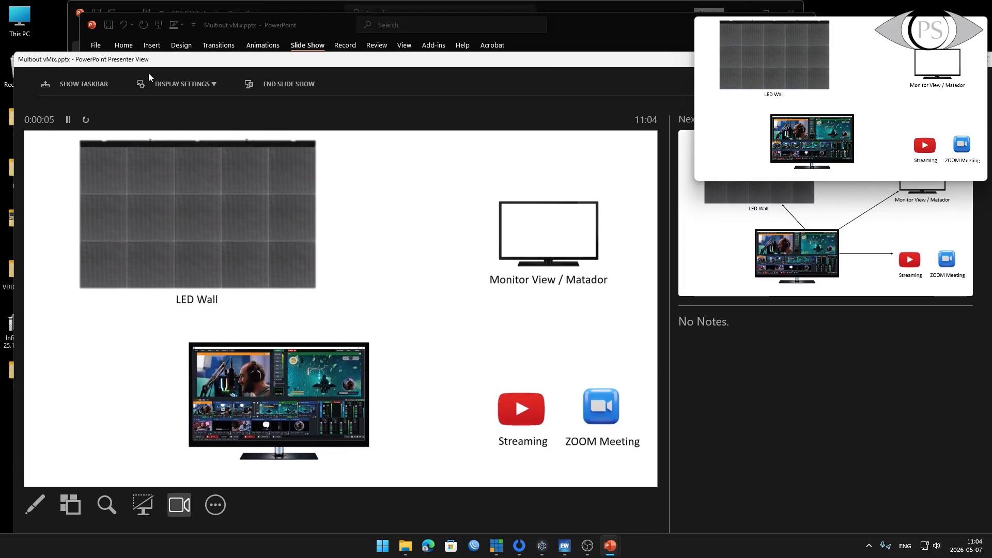
pyautogui.moveTo(13, 54); pyautogui.dragTo(416, 163)
pyautogui.moveTo(637, 178); pyautogui.dragTo(355, 100)
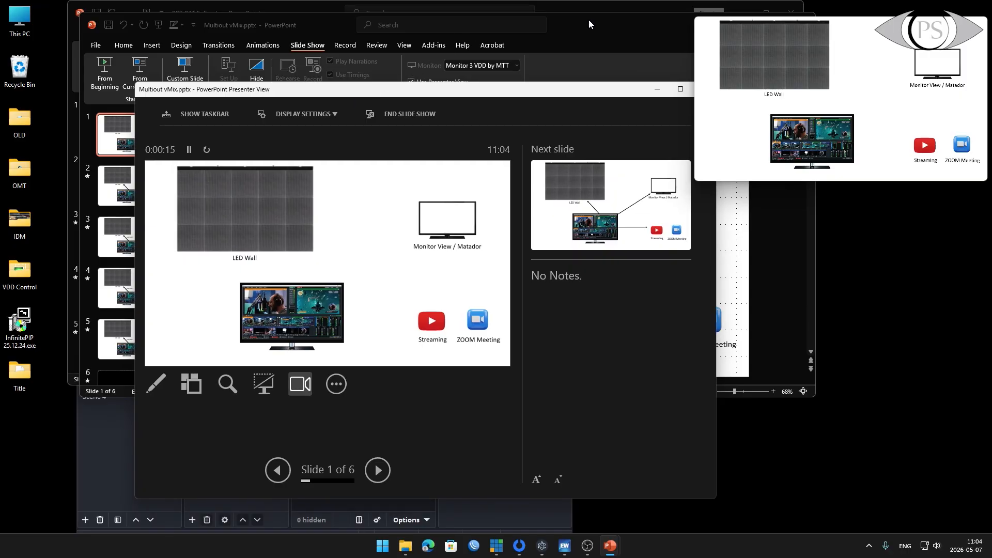
# Step: Bring OBS Studio forward and arrange it side by side with the Presenter View window
pyautogui.click(587, 548)
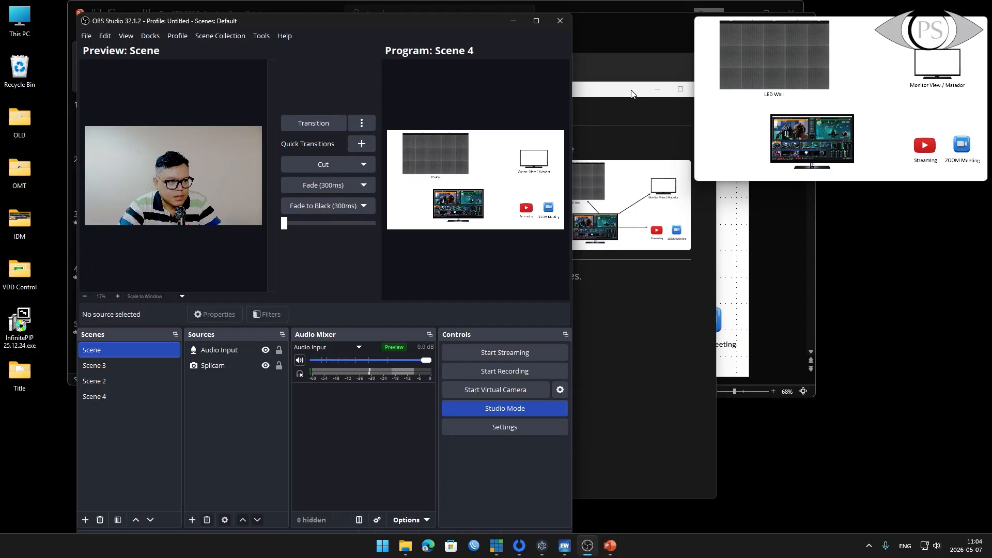
pyautogui.click(599, 93)
pyautogui.moveTo(774, 57)
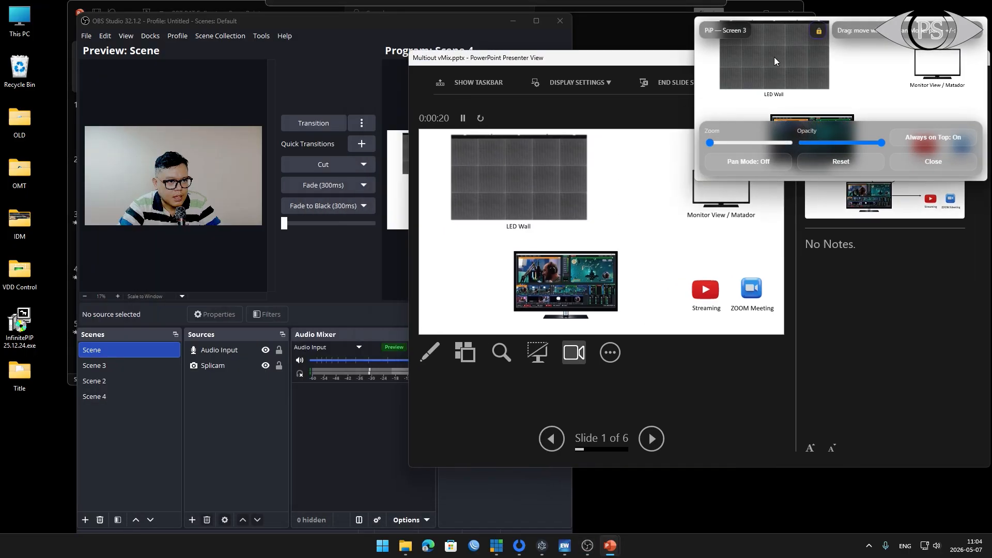
pyautogui.moveTo(774, 57); pyautogui.dragTo(825, 87)
pyautogui.click(397, 26)
pyautogui.moveTo(396, 30); pyautogui.dragTo(329, 20)
pyautogui.click(593, 92)
pyautogui.moveTo(593, 92); pyautogui.dragTo(649, 77)
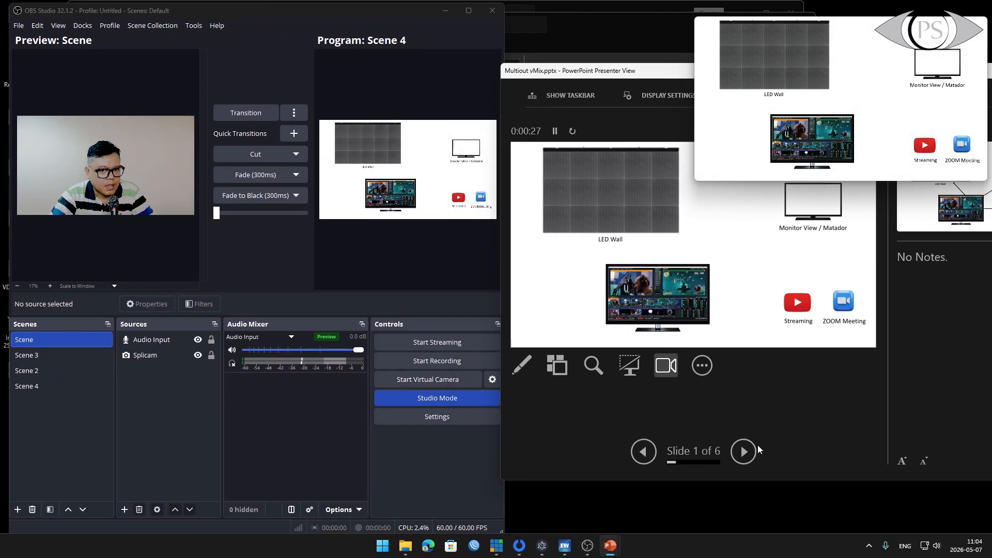
# Step: Advance the slide show from slide 1 to its end while checking the OBS program output, and return to slide 1
pyautogui.click(737, 455)
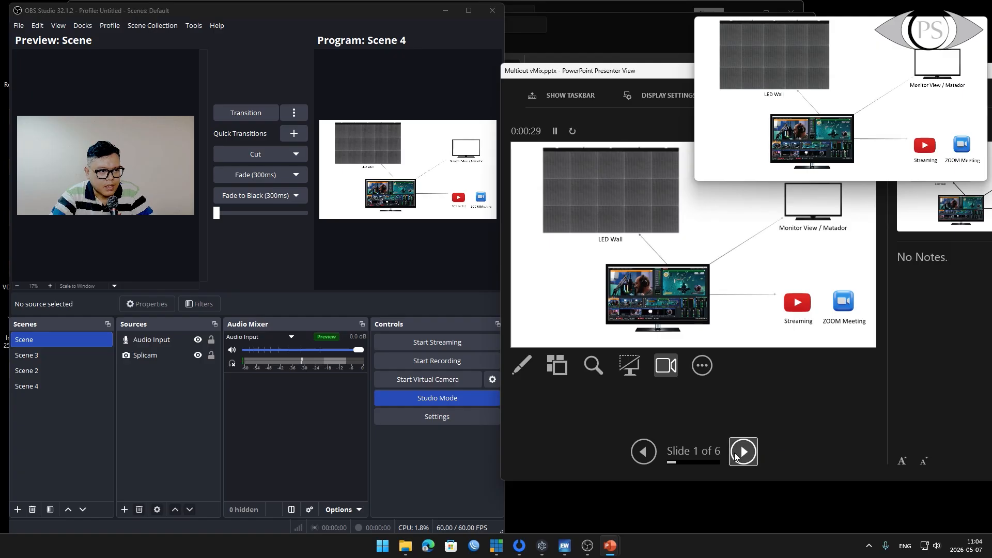
pyautogui.click(736, 457)
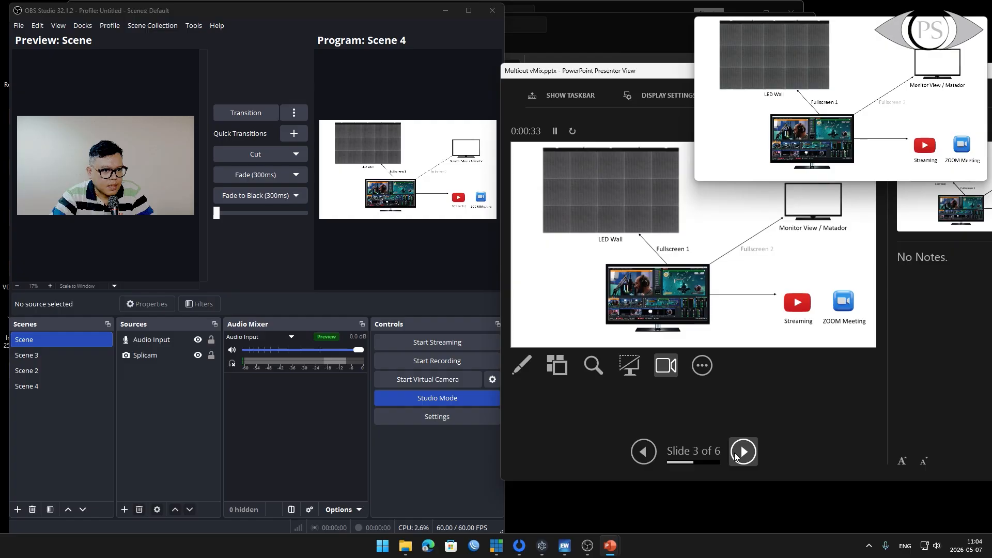
pyautogui.click(737, 455)
pyautogui.click(737, 455)
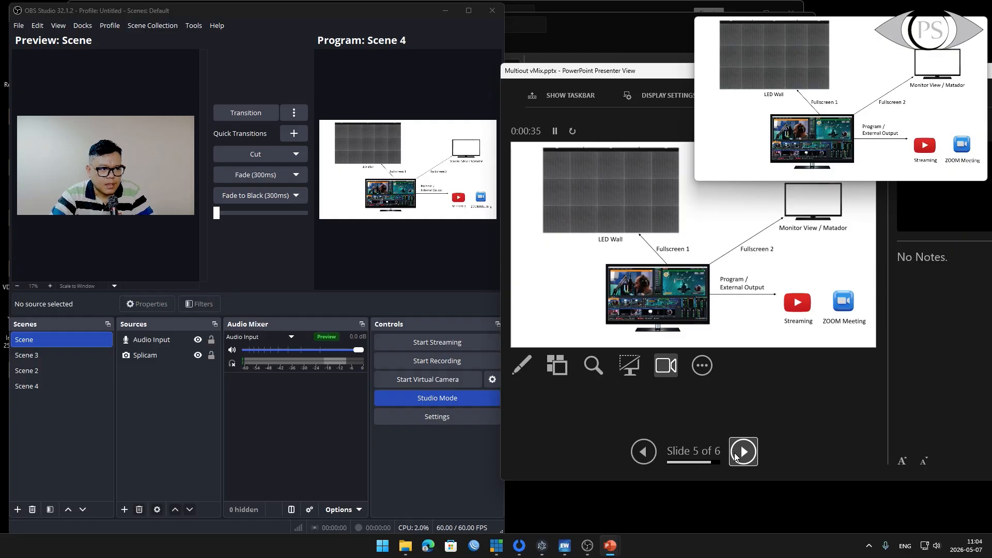
pyautogui.click(737, 455)
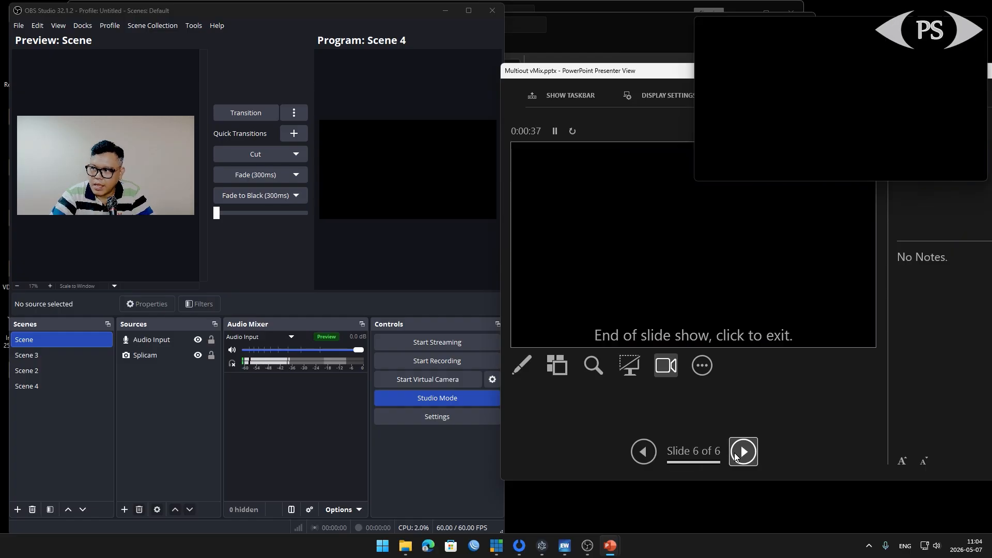
pyautogui.click(633, 461)
pyautogui.click(633, 460)
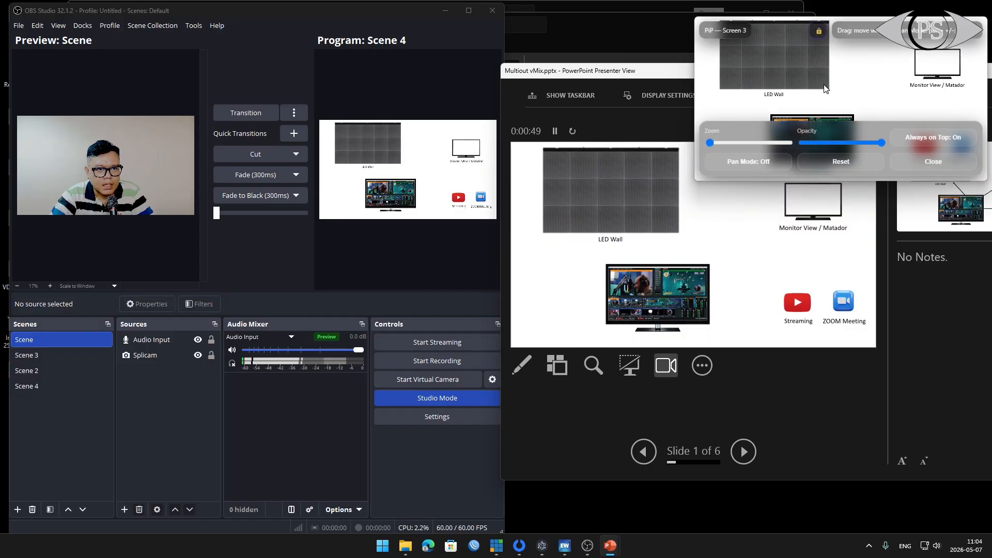
# Step: Turn off Always on Top for the Screen 3 picture-in-picture window and reposition the Presenter View window beside OBS Studio
pyautogui.moveTo(651, 73); pyautogui.dragTo(544, 67)
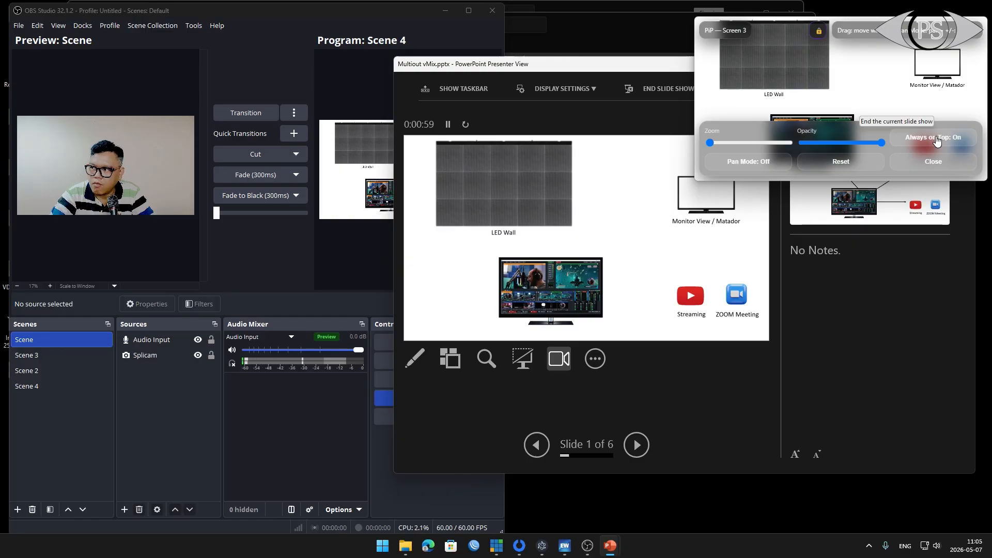
pyautogui.click(937, 138)
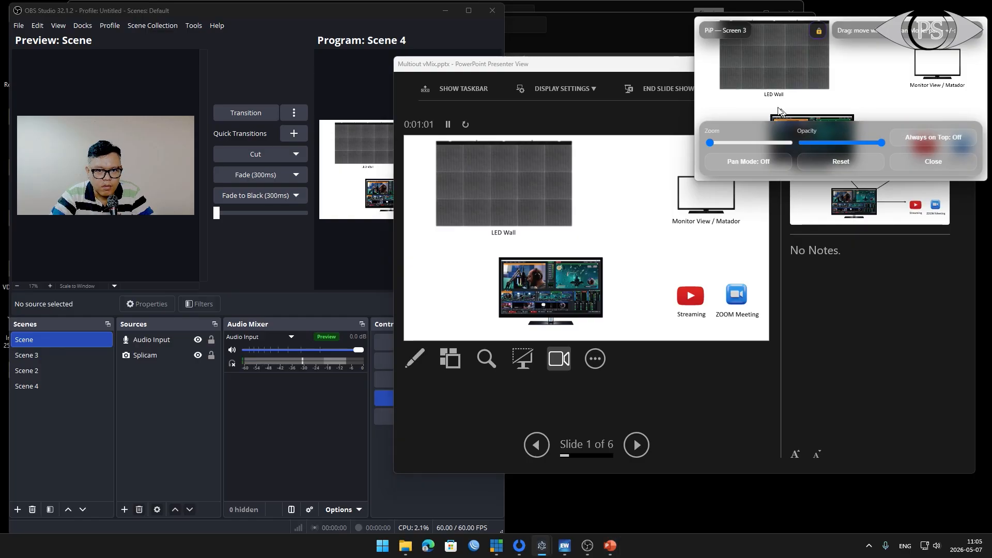
pyautogui.moveTo(641, 69)
pyautogui.mouseDown()
pyautogui.moveTo(578, 119)
pyautogui.moveTo(472, 91)
pyautogui.moveTo(650, 74)
pyautogui.mouseUp()
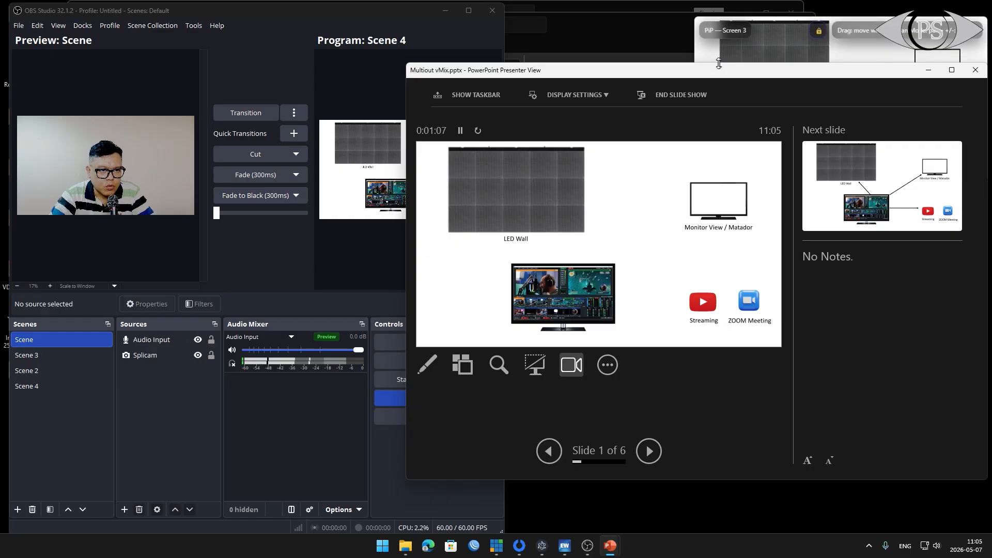
# Step: Shrink the Screen 3 picture-in-picture window and move it into the desktop corner above the Presenter View window
pyautogui.click(799, 50)
pyautogui.moveTo(697, 19); pyautogui.dragTo(784, 56)
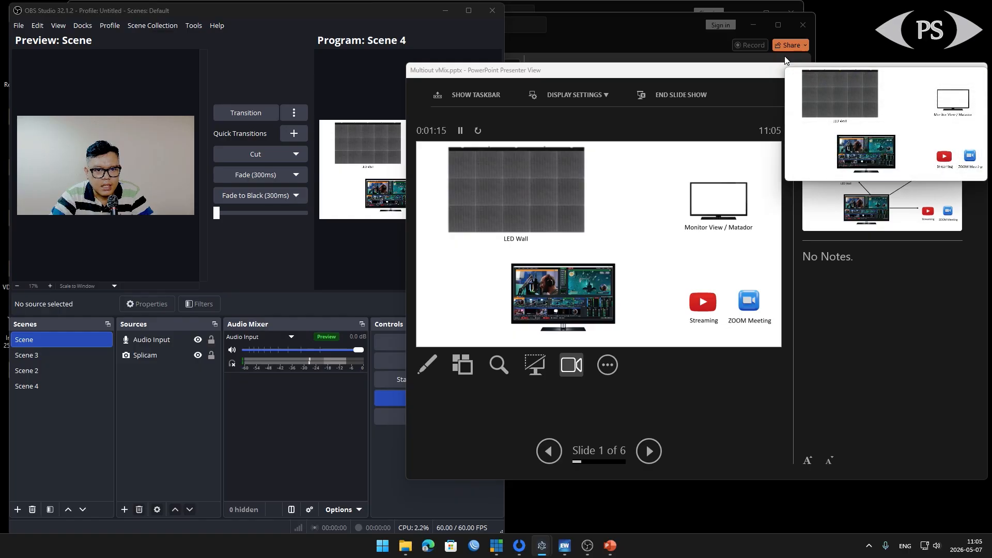
pyautogui.moveTo(908, 99)
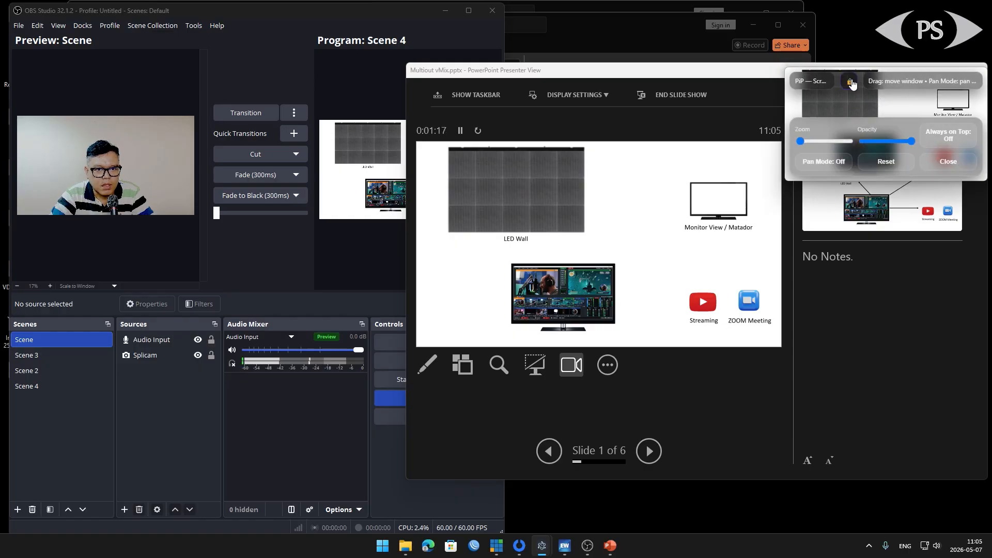
pyautogui.moveTo(854, 84); pyautogui.dragTo(866, 18)
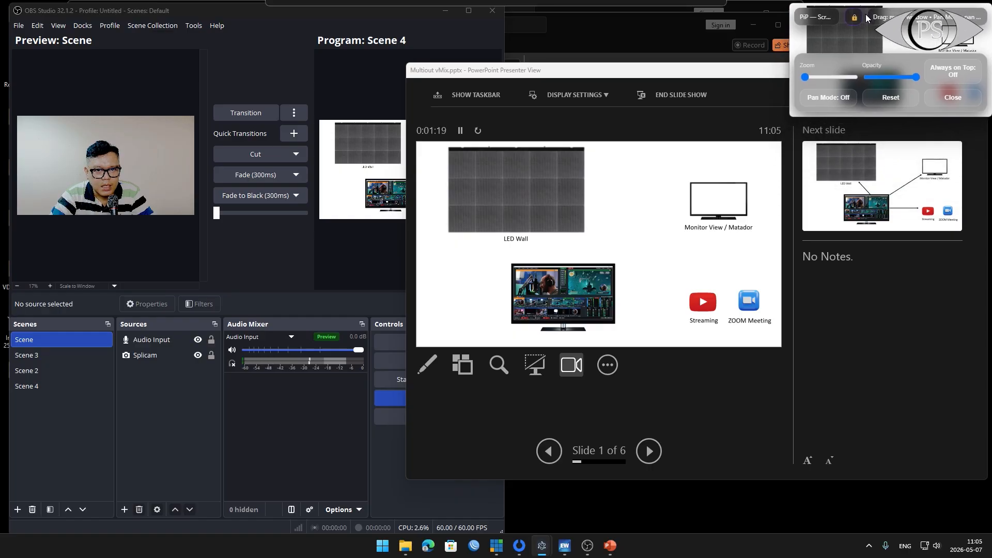
# Step: Move the Presenter View window clear of the picture-in-picture window, and close it to end the slide show
pyautogui.click(645, 77)
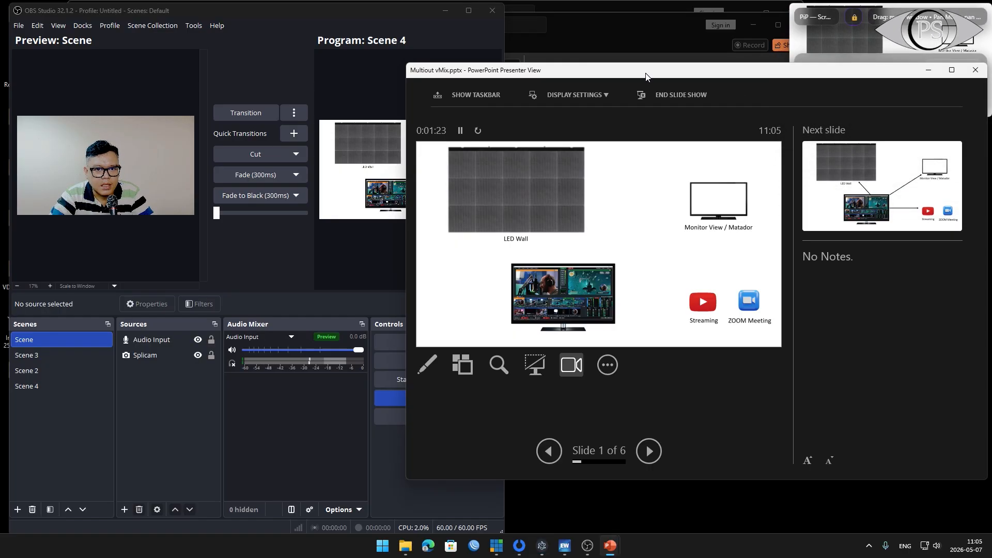
pyautogui.moveTo(646, 76); pyautogui.dragTo(649, 133)
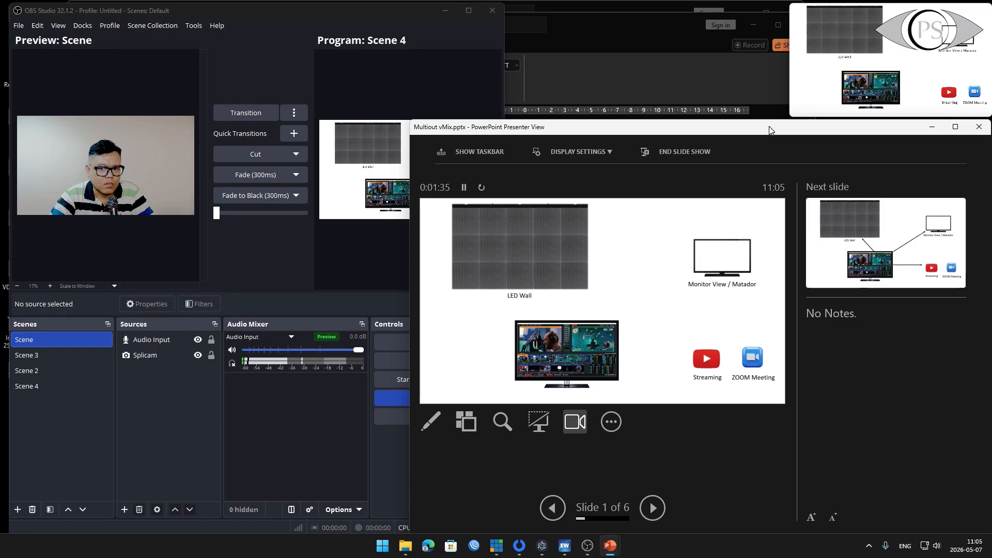
pyautogui.hotkey('alt', 'Tab')
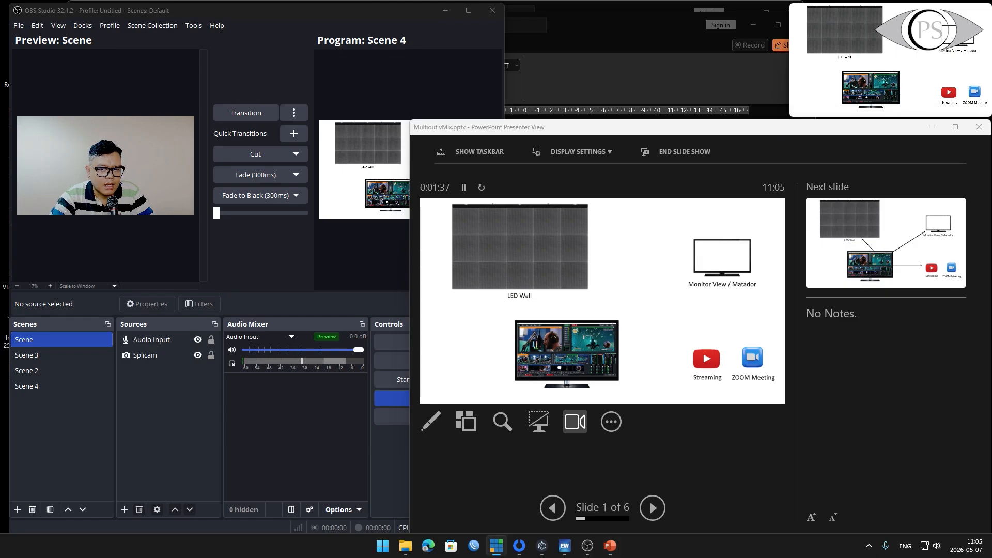
pyautogui.click(765, 135)
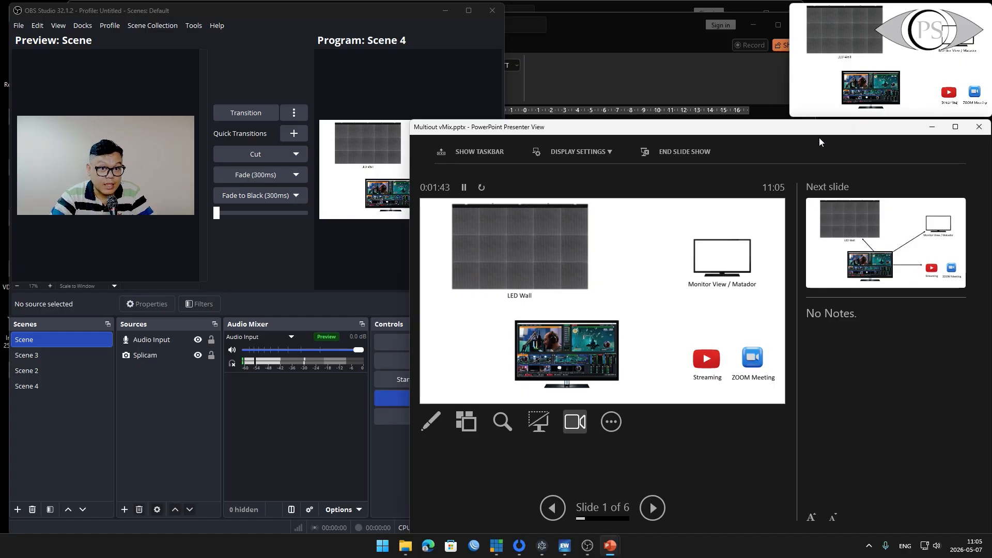
pyautogui.click(979, 127)
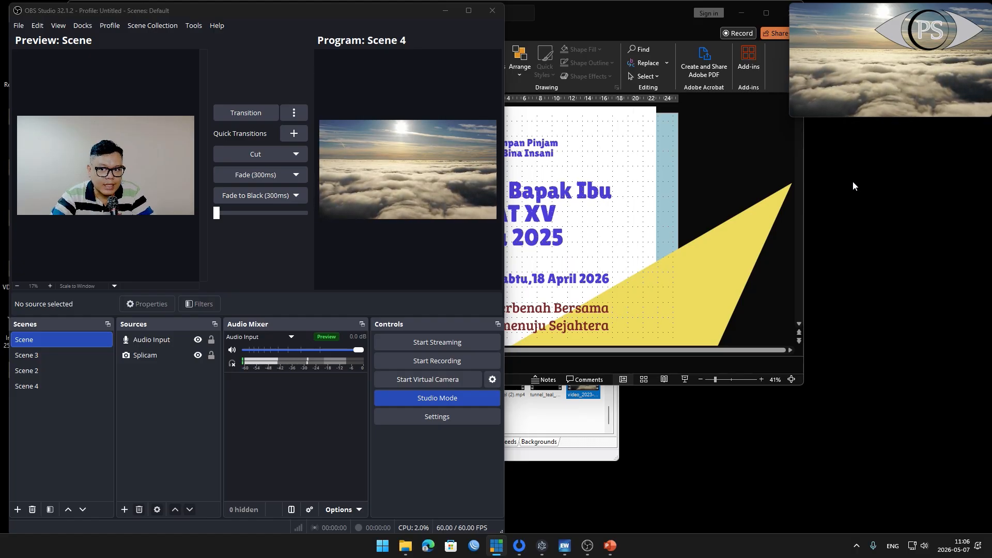
# Step: Close the Screen 3 picture-in-picture window, and create one of Screen 2 in InfinitePIP, placed in the same desktop corner
pyautogui.moveTo(923, 96)
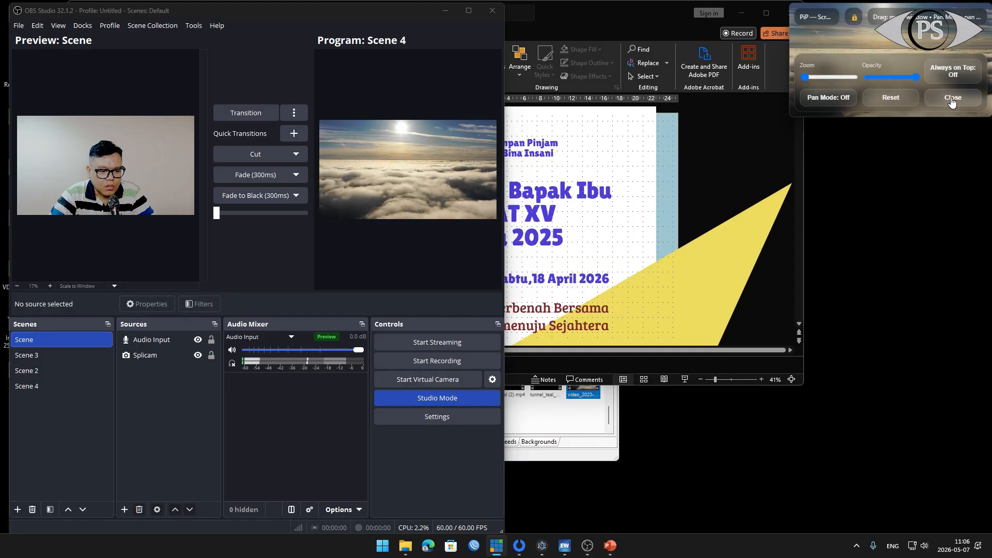
pyautogui.click(819, 17)
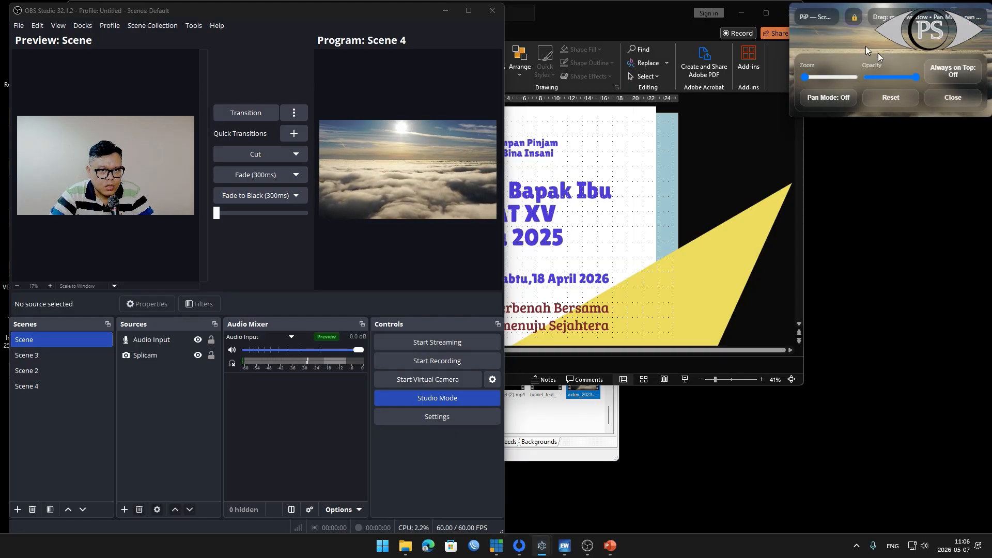
pyautogui.click(941, 107)
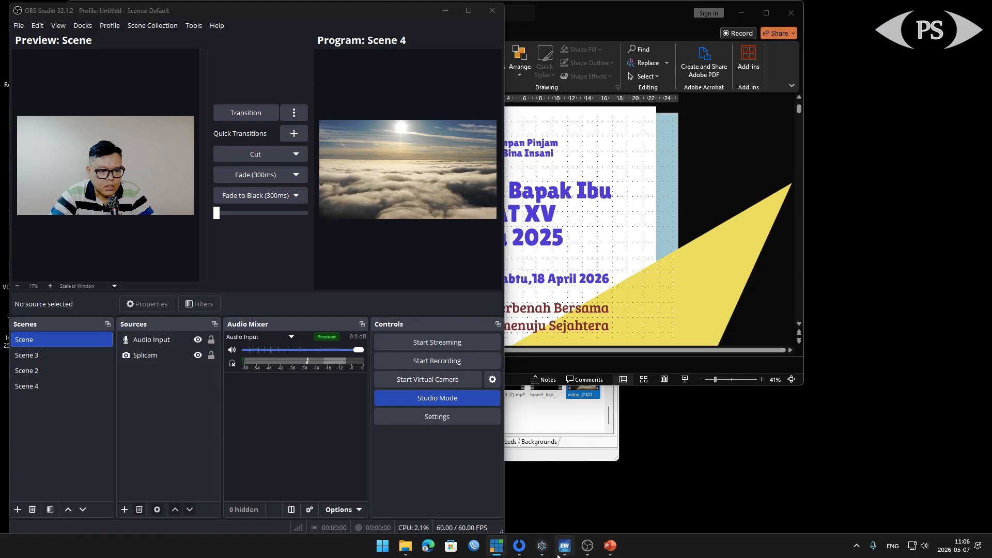
pyautogui.click(542, 549)
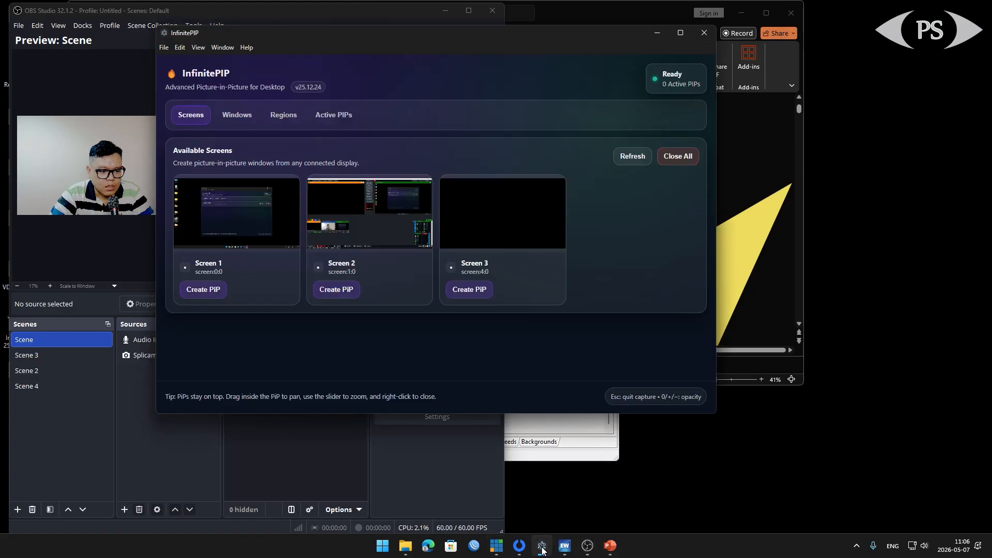
pyautogui.click(384, 224)
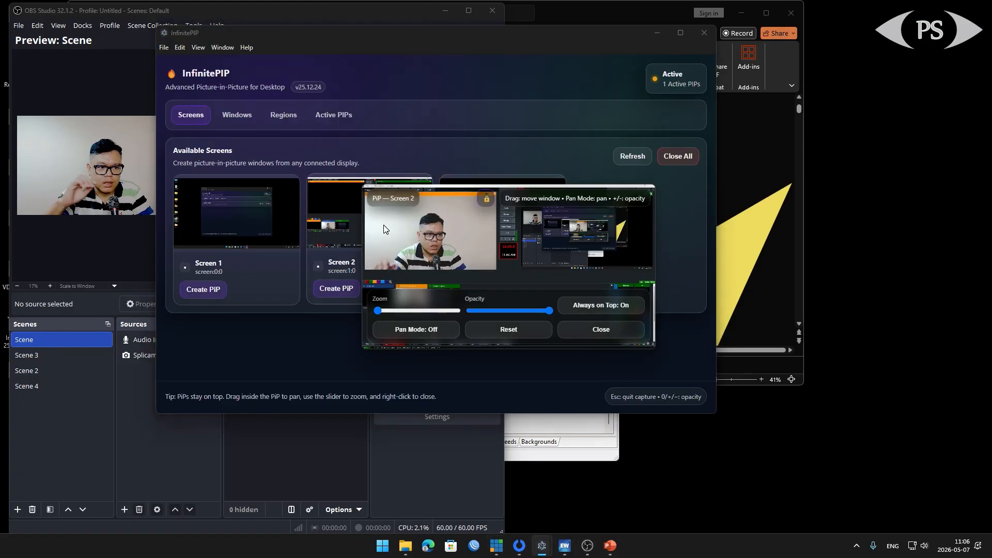
pyautogui.moveTo(454, 192); pyautogui.dragTo(786, 11)
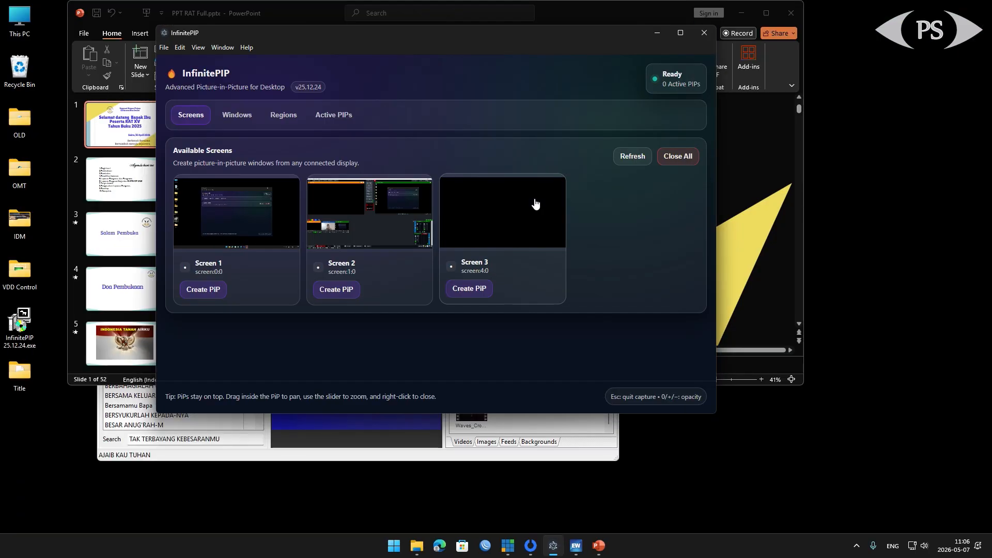
# Step: Create picture-in-picture windows of Screen 3 and Screen 2, and stack Screen 2 directly below Screen 3 beside InfinitePIP
pyautogui.click(496, 222)
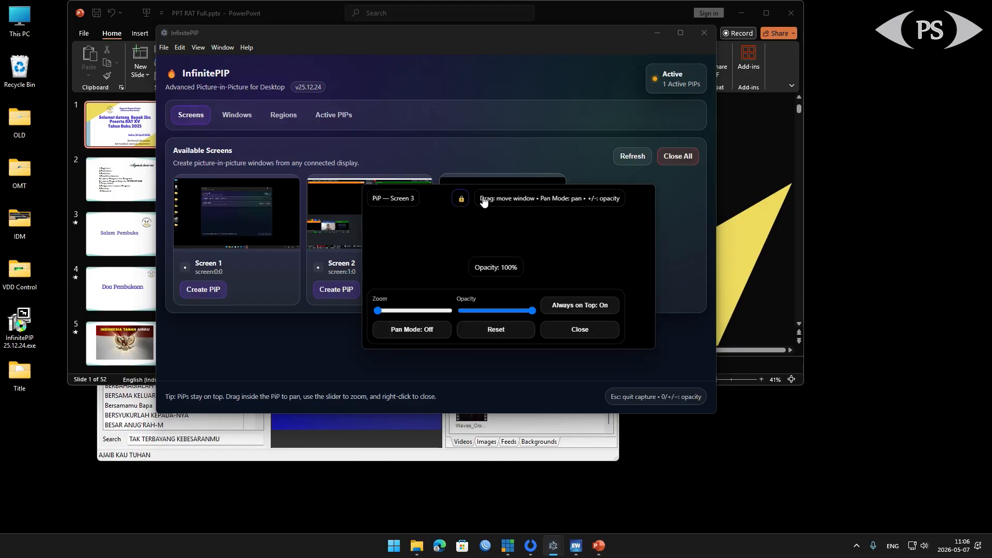
pyautogui.moveTo(433, 195); pyautogui.dragTo(768, 15)
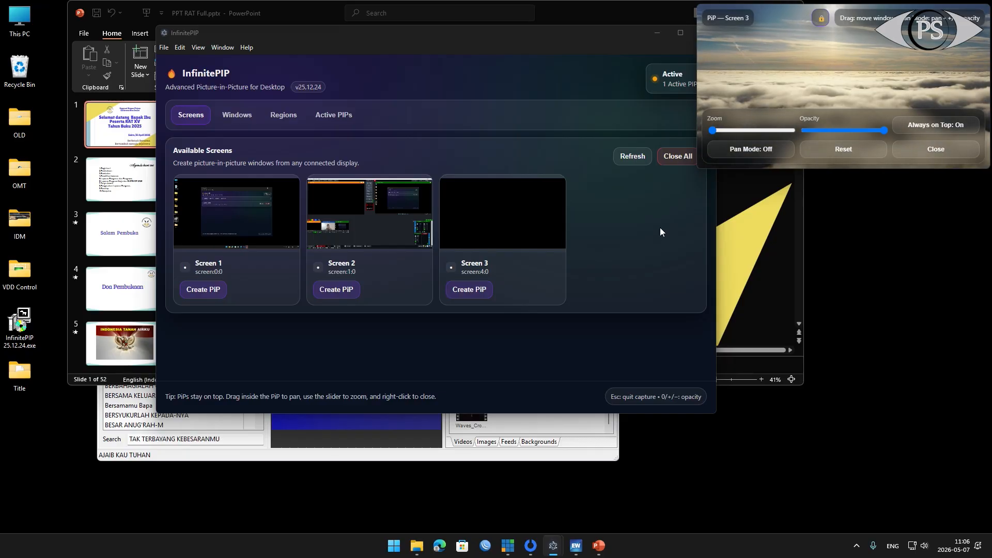
pyautogui.click(380, 217)
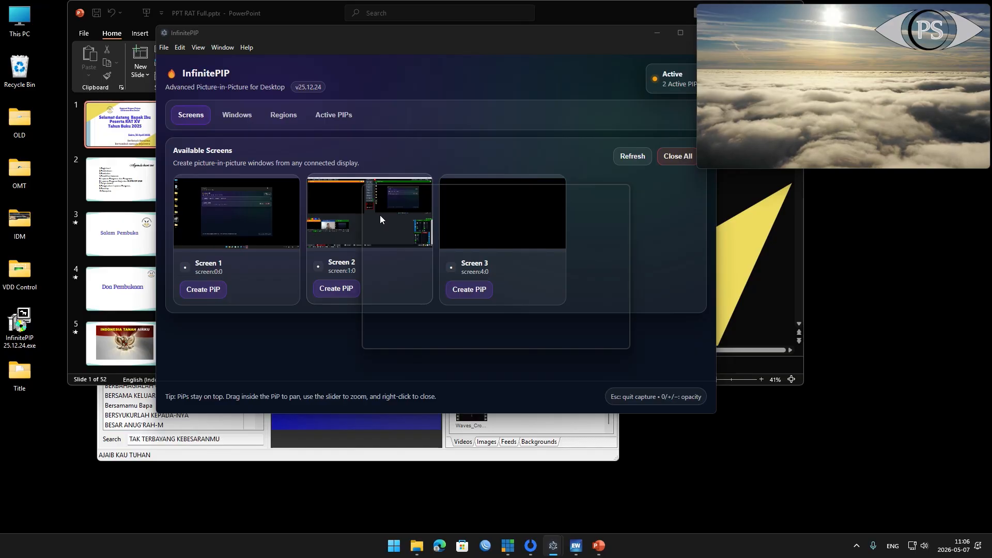
pyautogui.moveTo(454, 194); pyautogui.dragTo(790, 177)
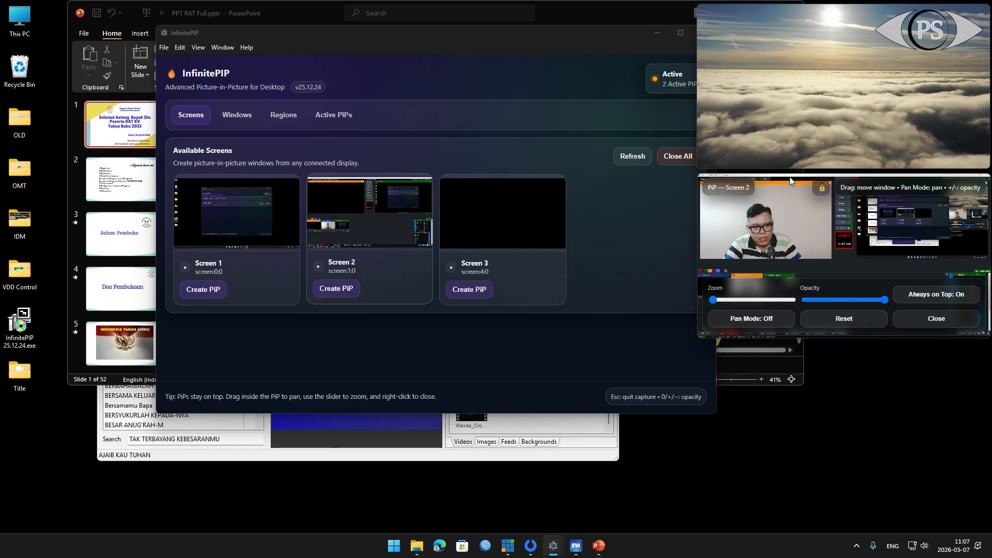